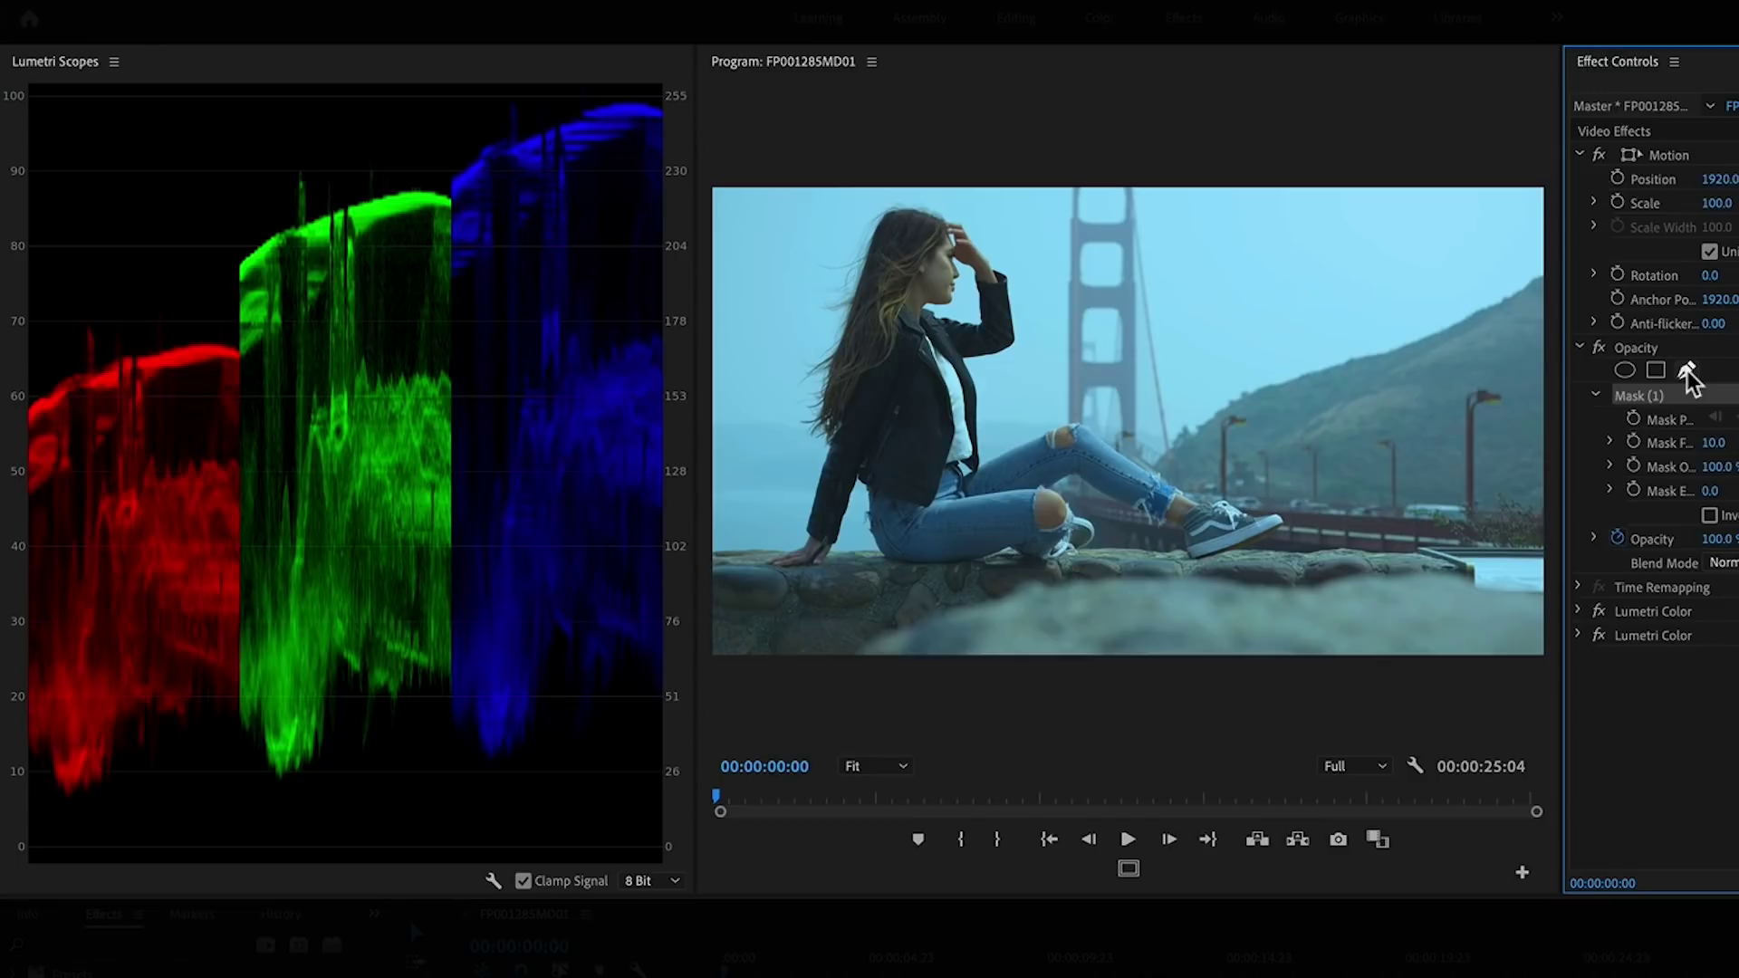
Draw a pen mask around the woman's white shirt and narrow it to fit.
left_click(968, 375)
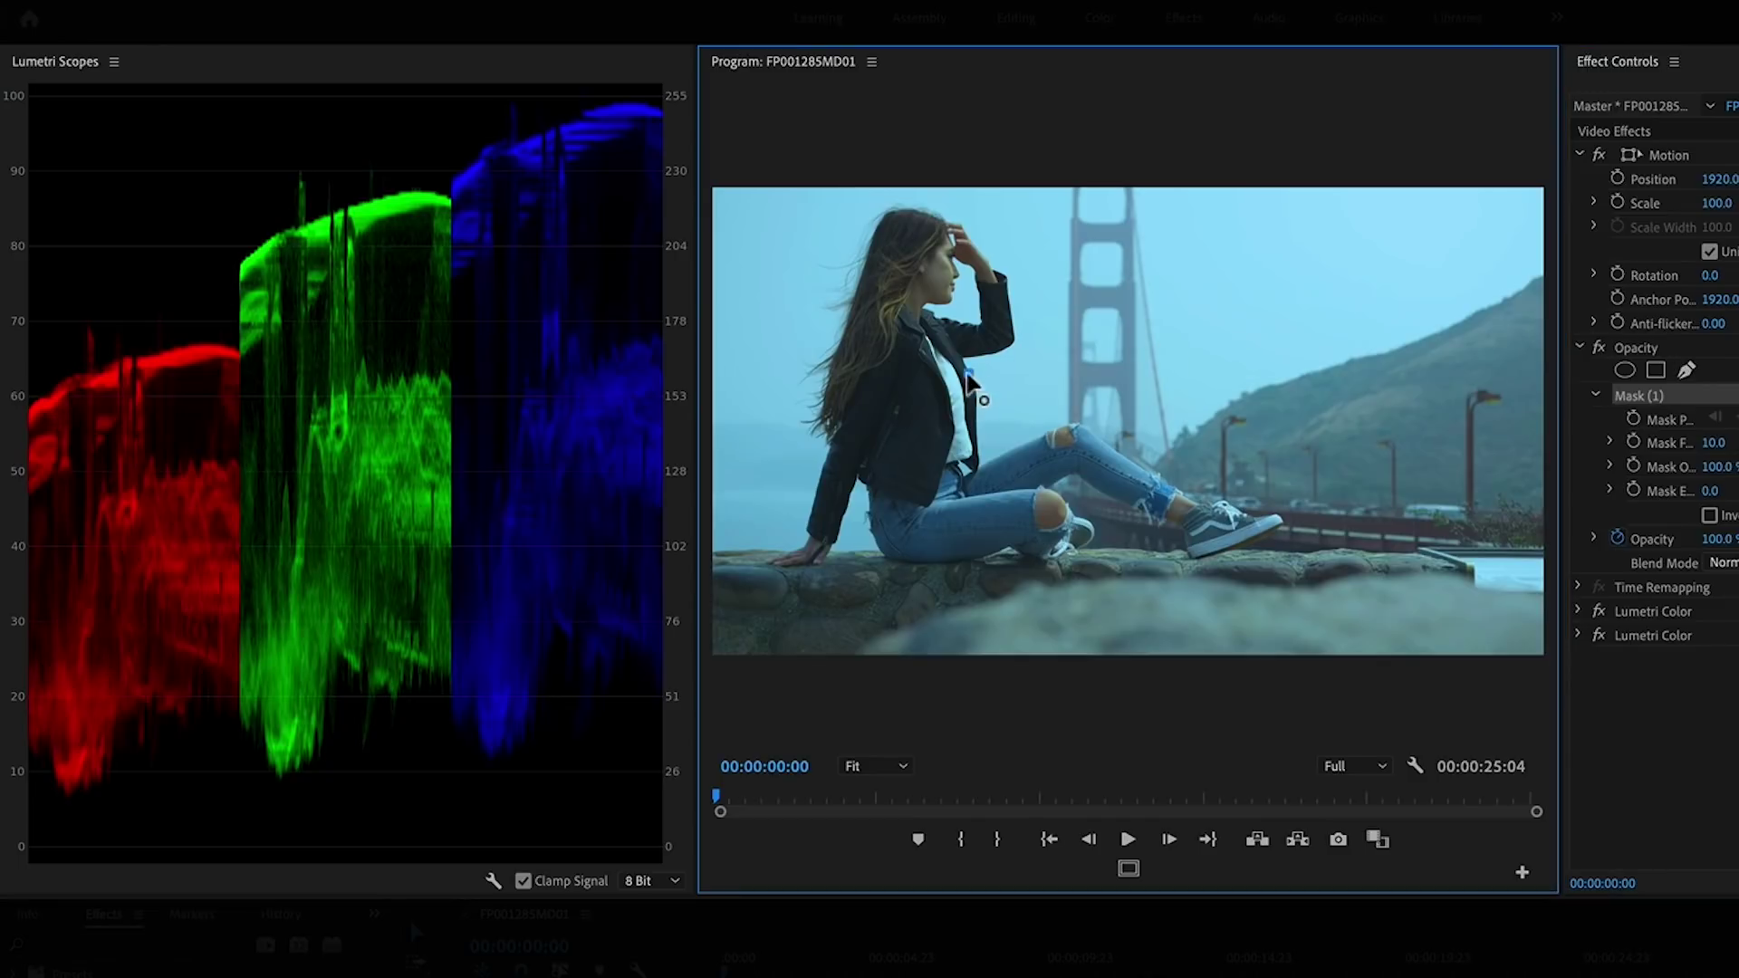
left_click(982, 459)
left_click(936, 470)
left_click(928, 378)
left_click(968, 375)
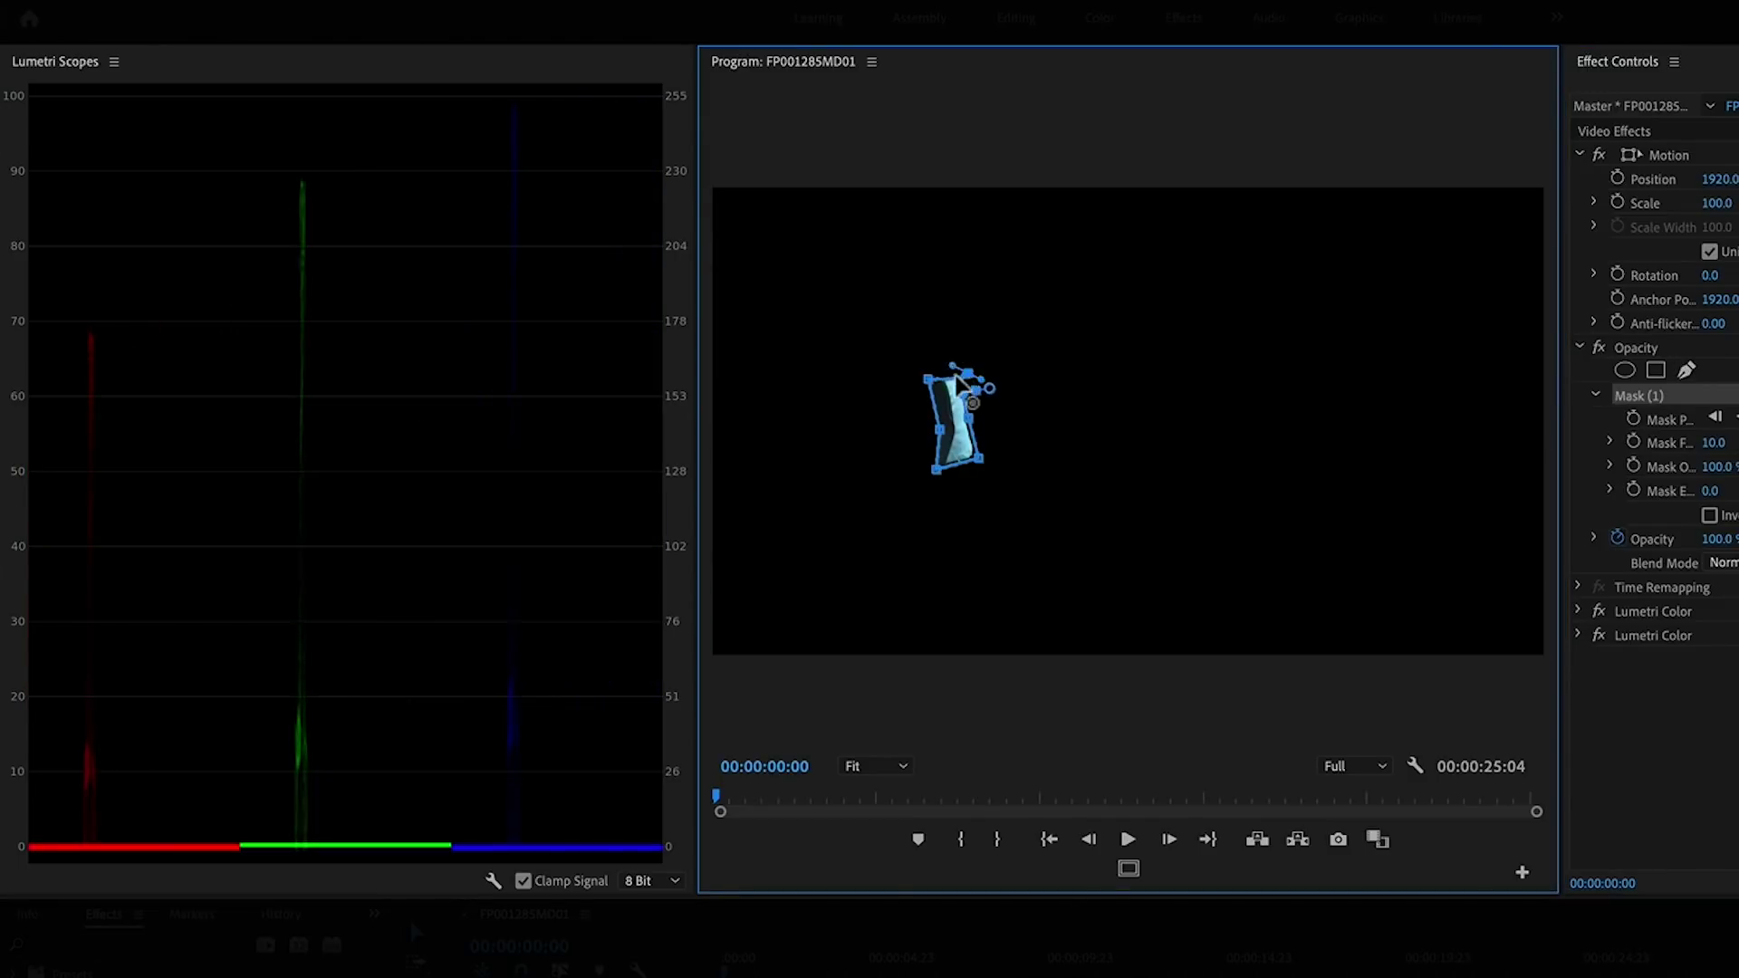
mouse_move(957, 382)
left_mouse_down()
mouse_move(982, 466)
mouse_move(953, 426)
mouse_move(949, 466)
left_mouse_up()
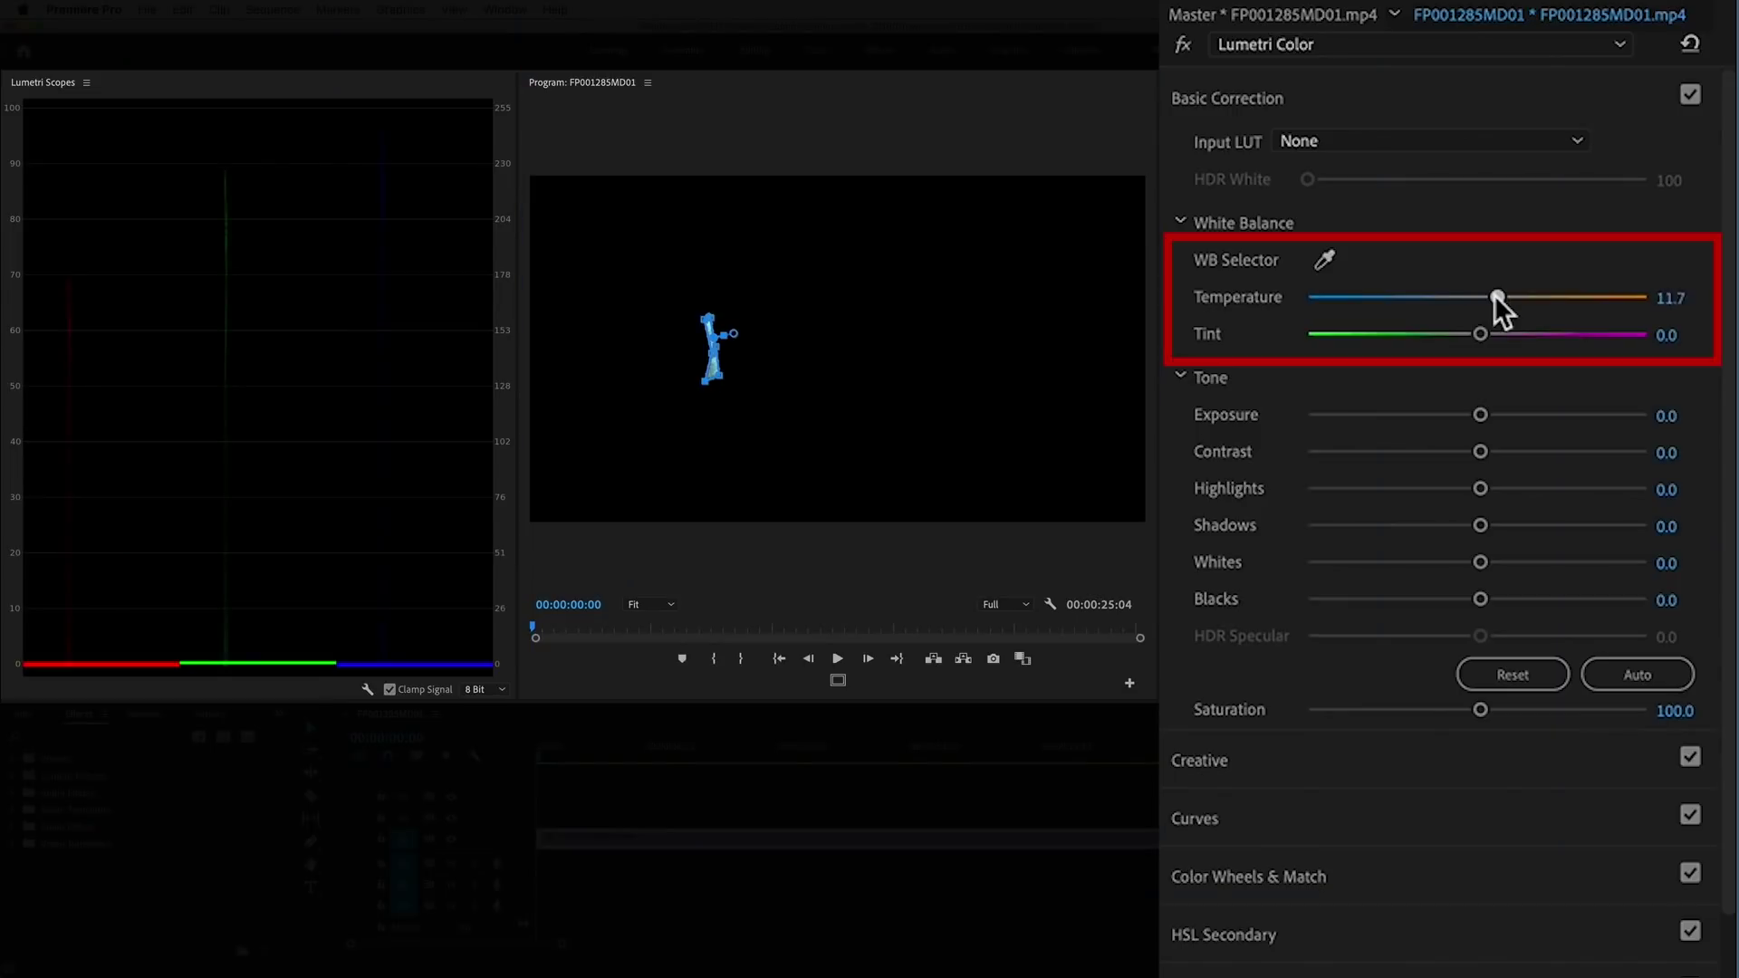
Warm Lumetri Temperature to about 61.7 and raise Tint, then view the clip unmasked.
left_click_drag(1494, 295, 1577, 294)
left_click_drag(1482, 332, 1517, 332)
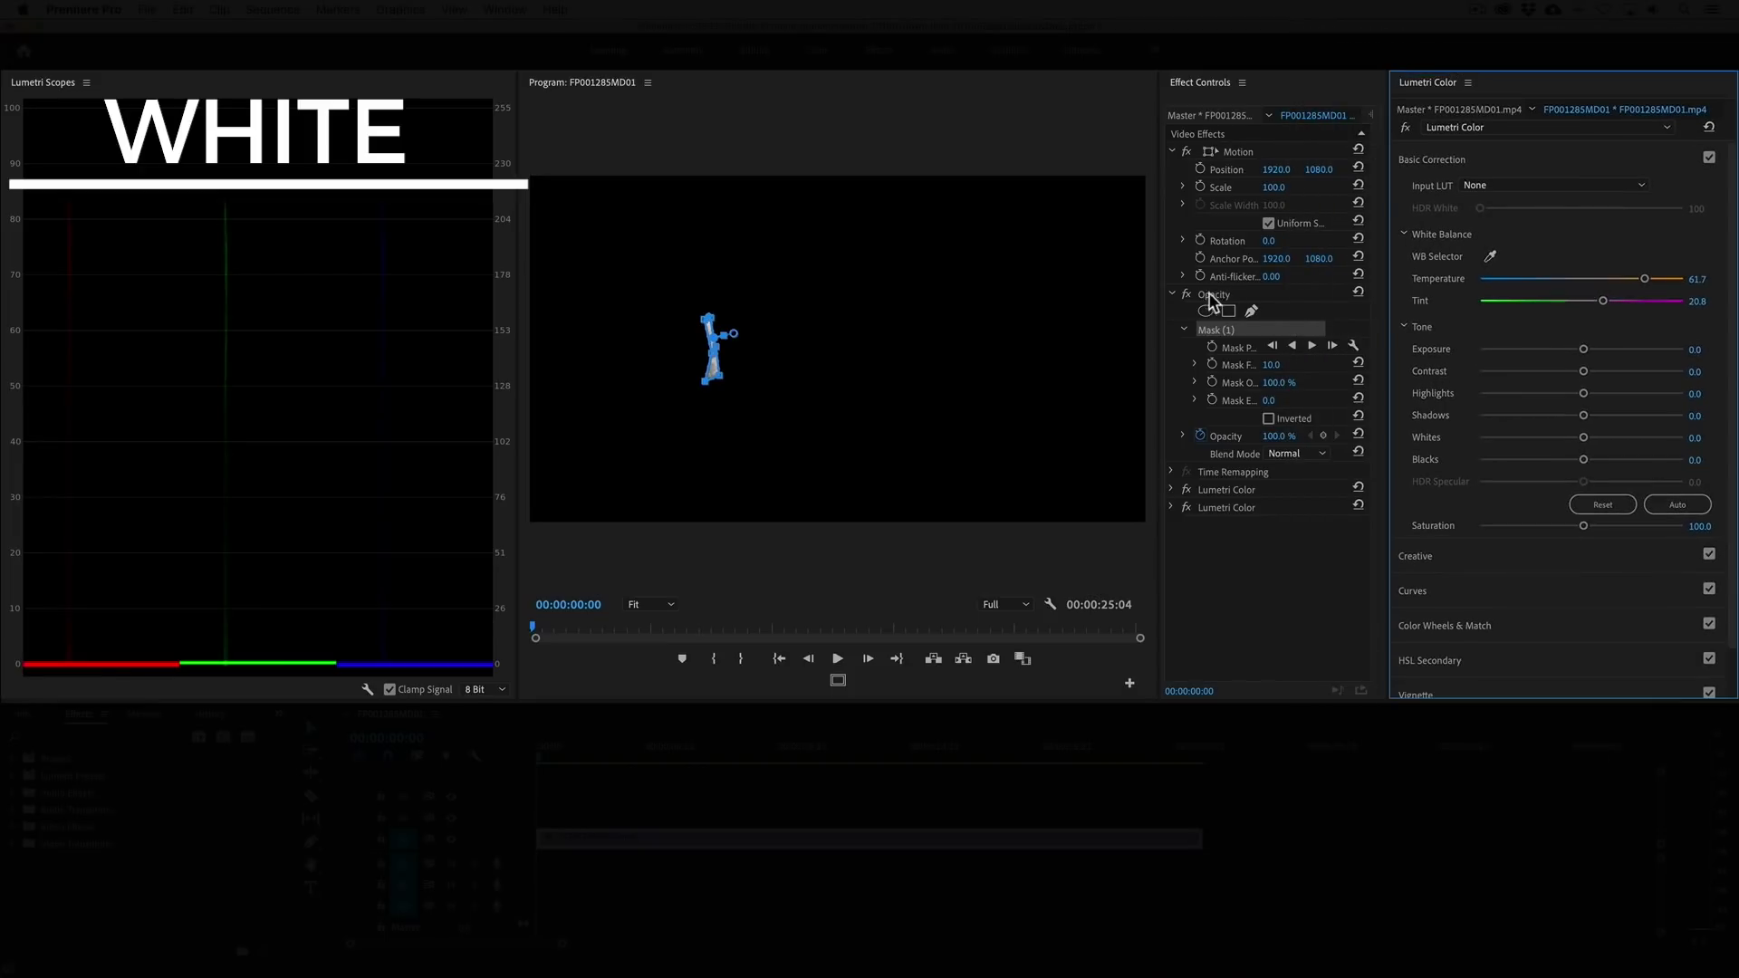
left_click(1185, 294)
left_click(1234, 599)
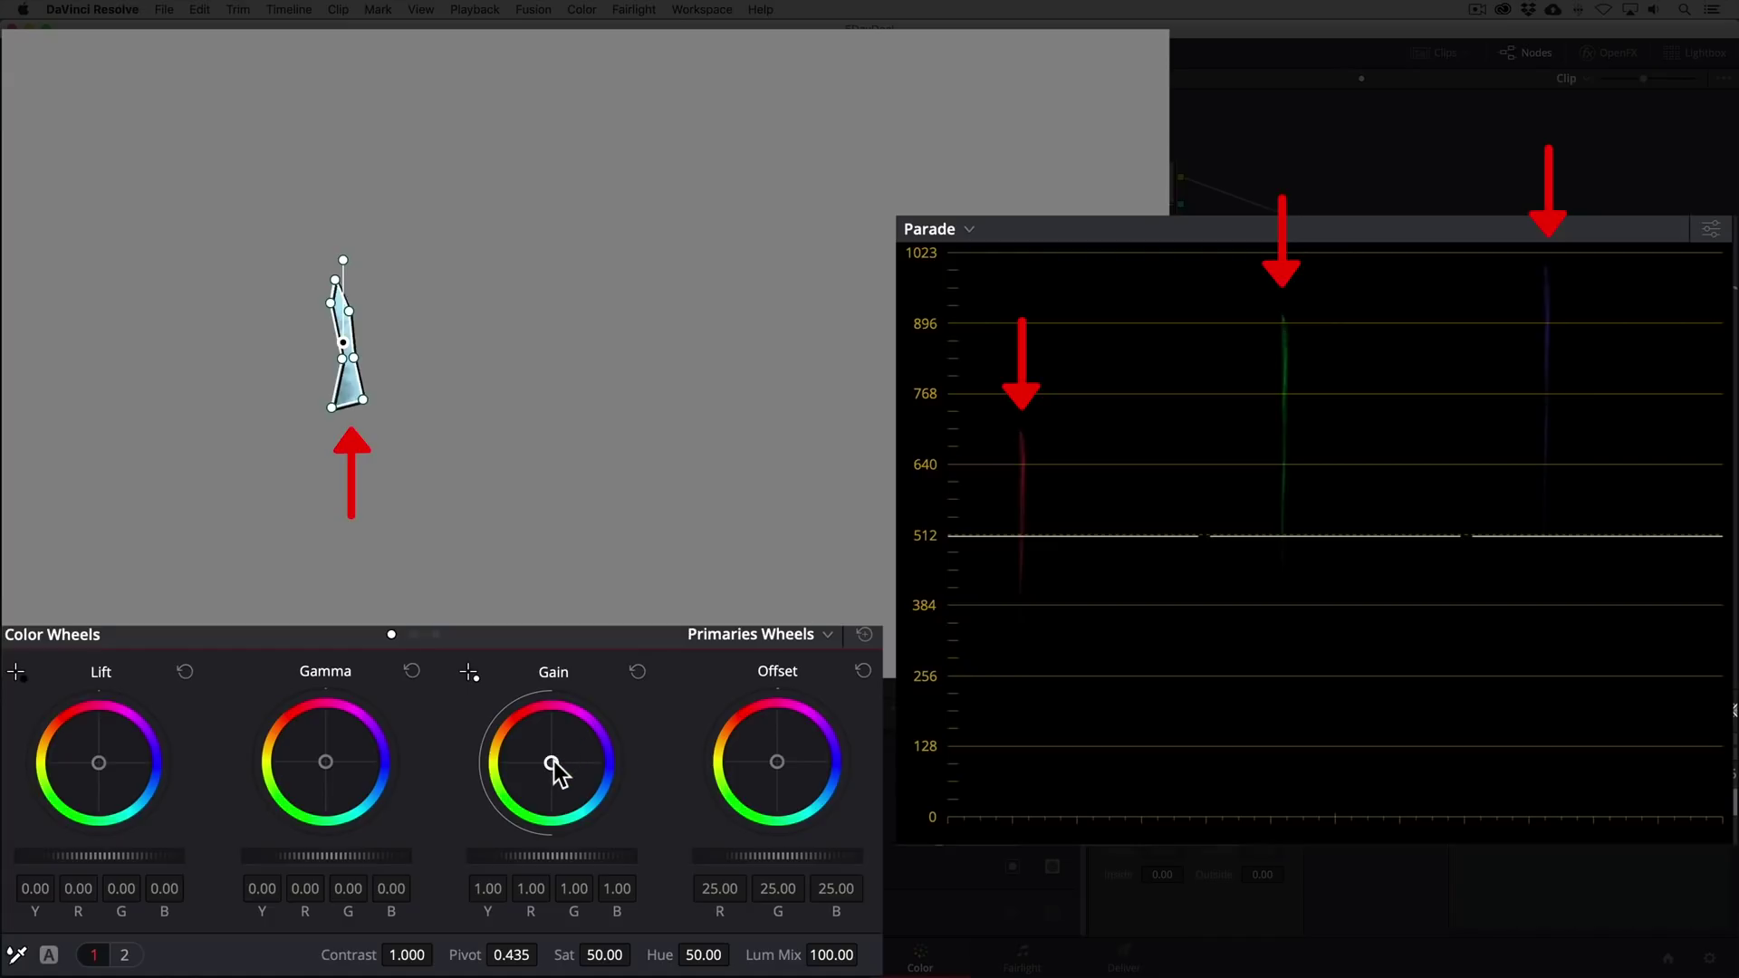
Shift the highlight Gain wheel toward red (R 1.22, G 0.95, B 0.85) to level the parade.
left_click_drag(551, 762, 543, 763)
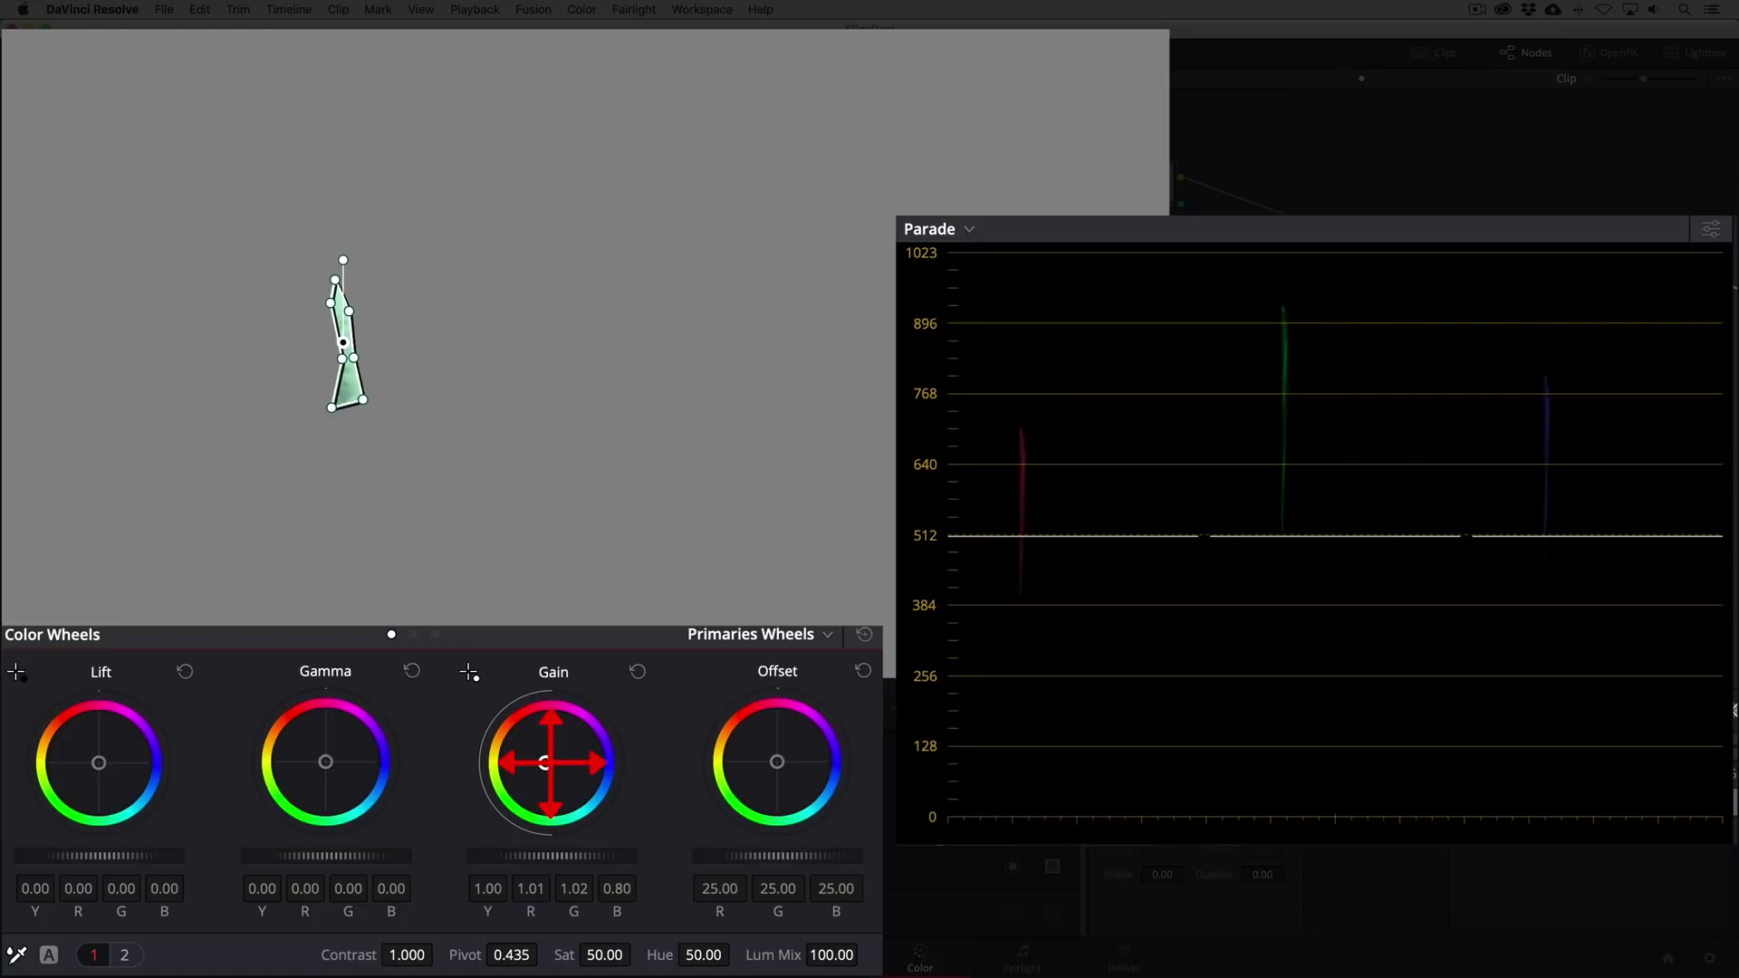
left_click_drag(543, 763, 547, 754)
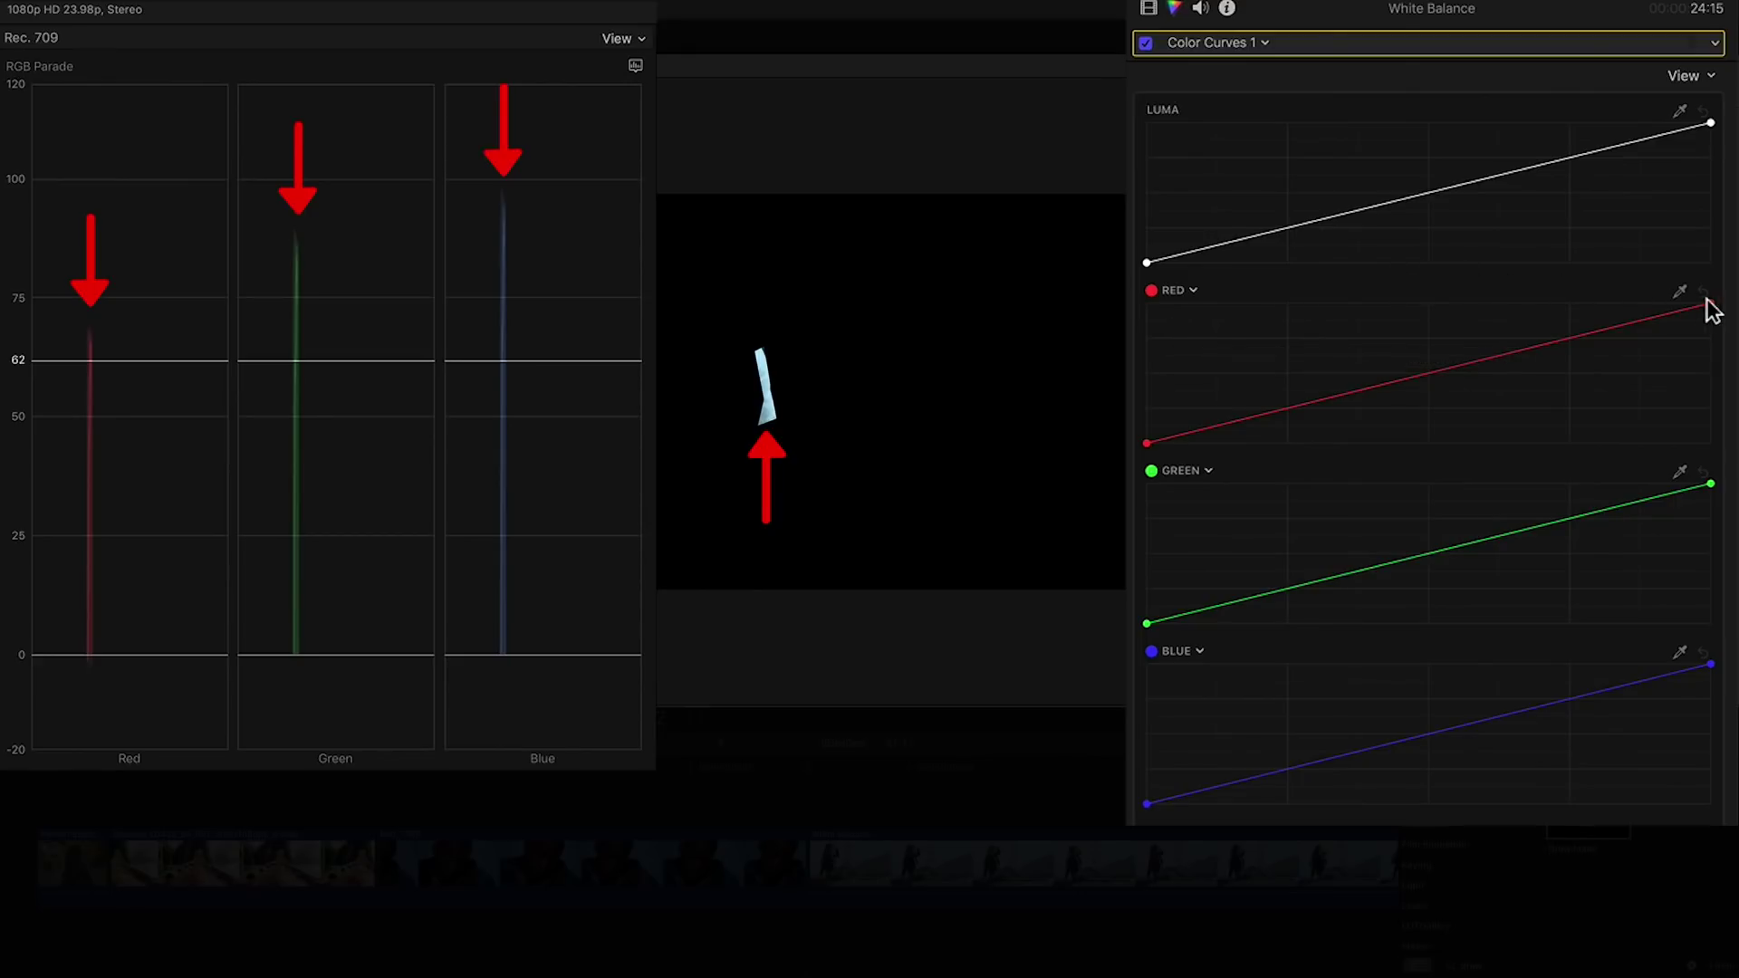
Raise the red and lower the blue top Color Curves points, then turn off Draw Mask.
mouse_move(1711, 303)
left_mouse_down()
mouse_move(1558, 303)
mouse_move(1578, 302)
left_mouse_up()
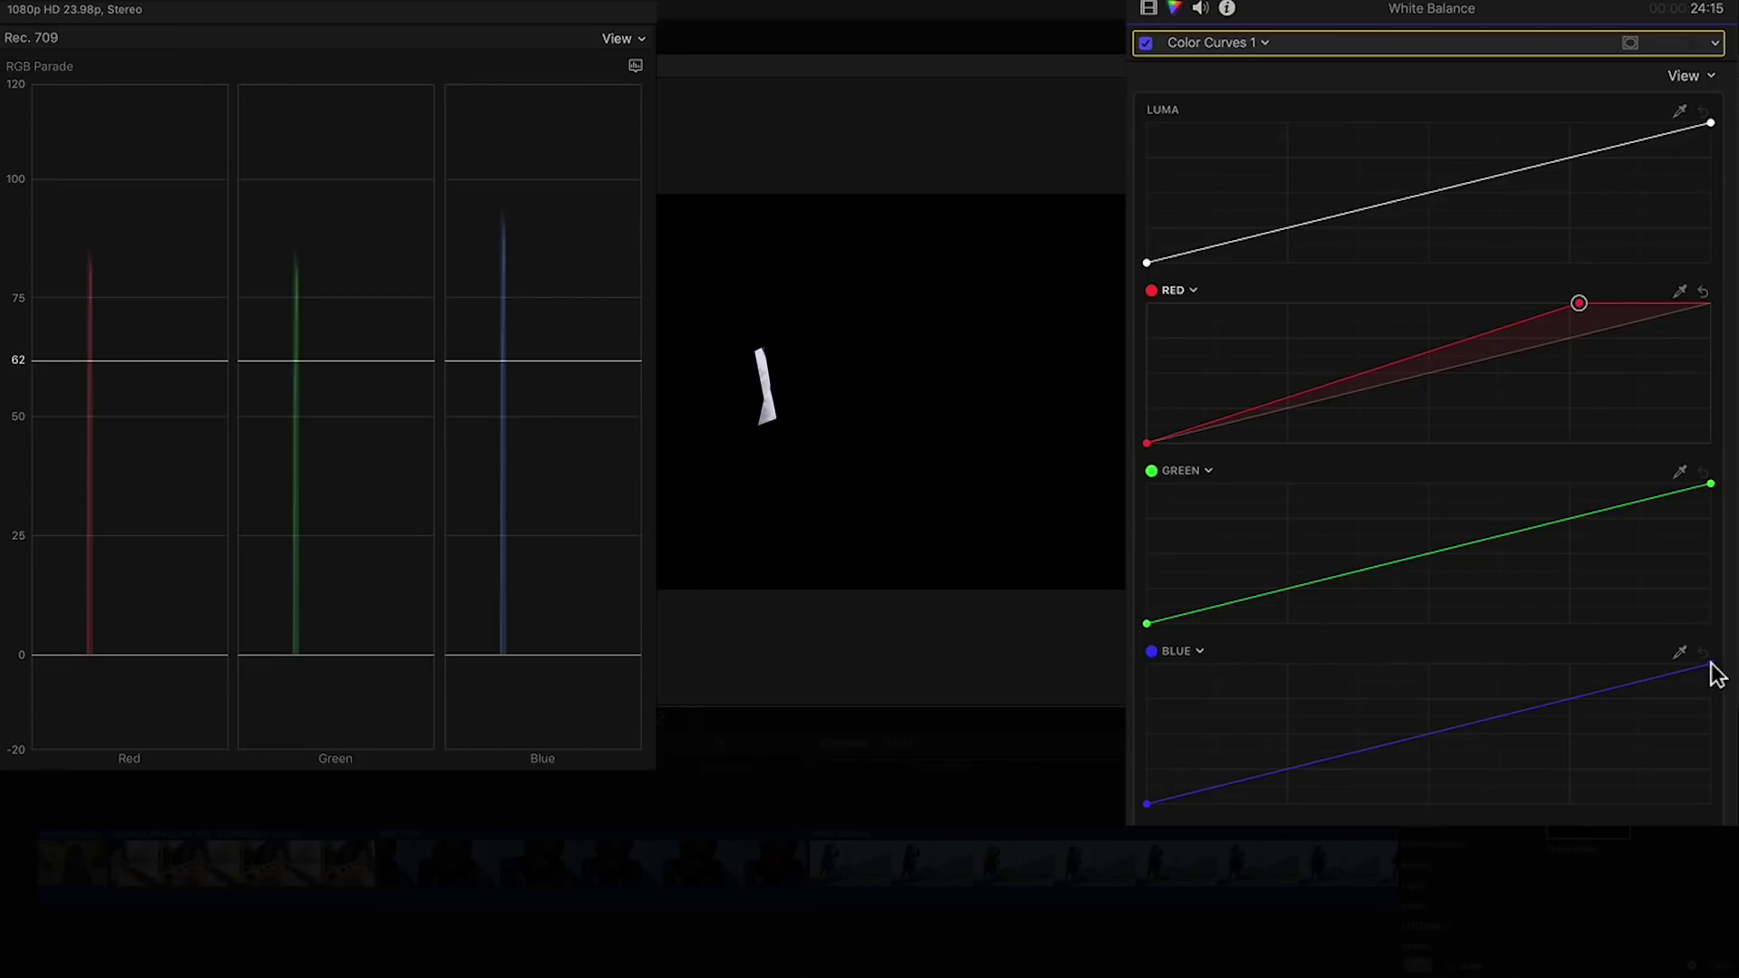
left_click_drag(1710, 667, 1710, 676)
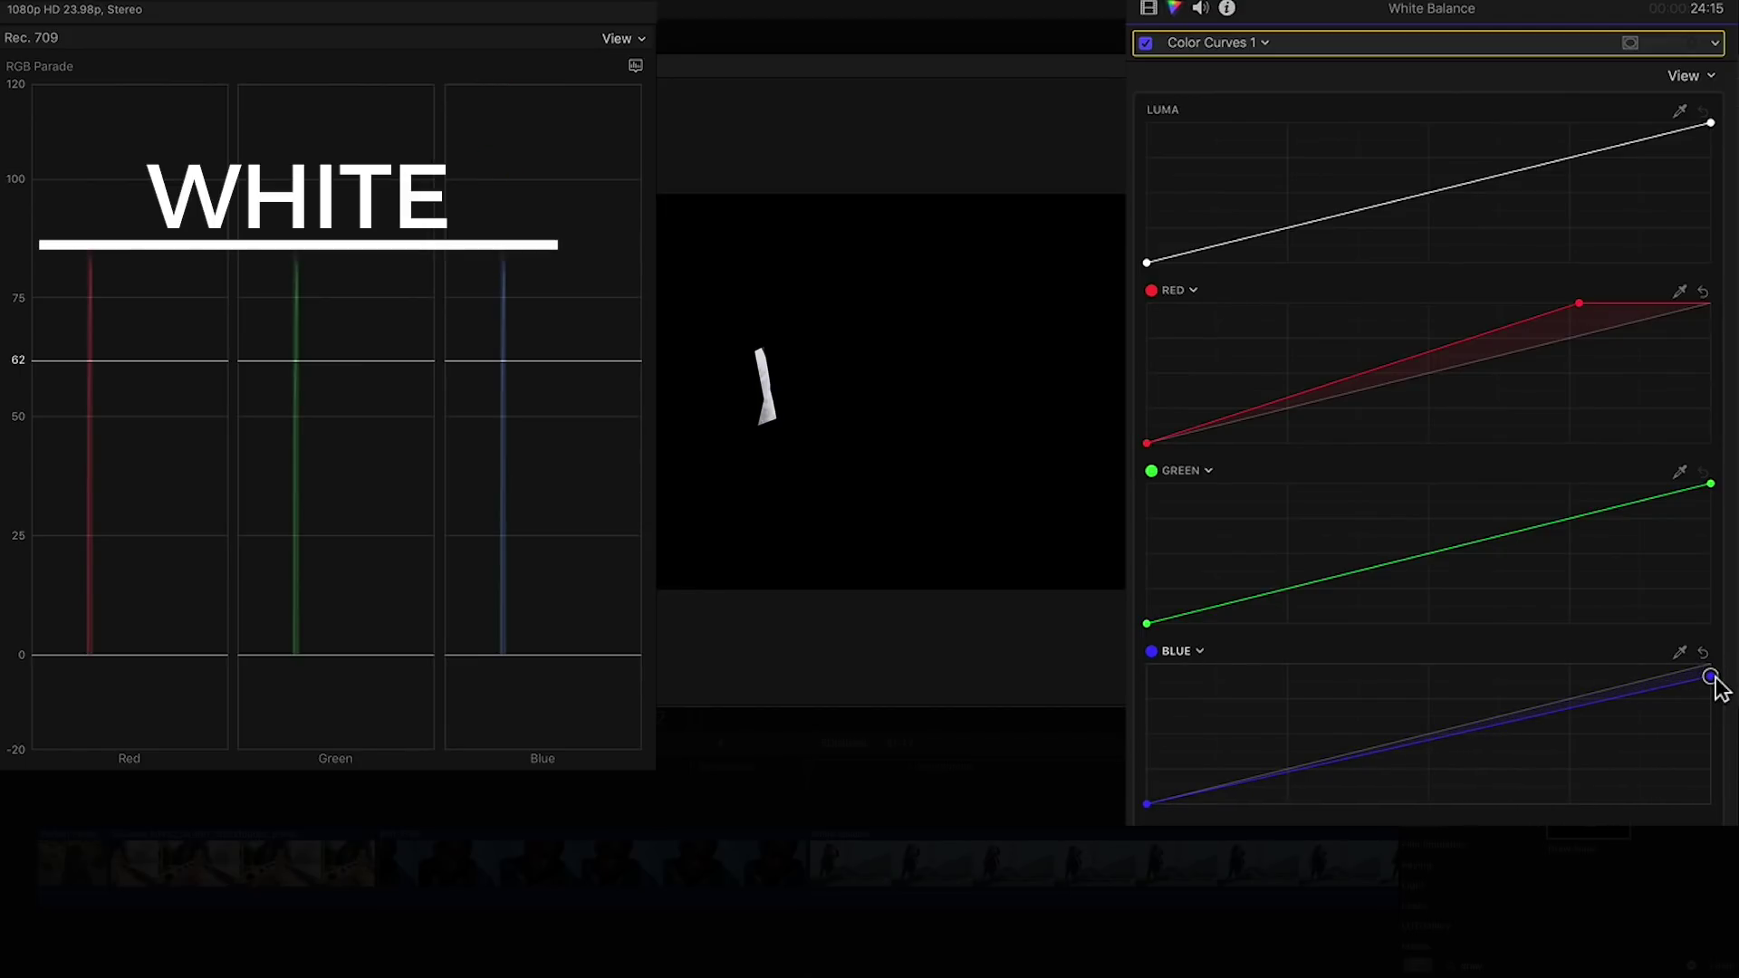
left_click(1148, 9)
left_click(1146, 74)
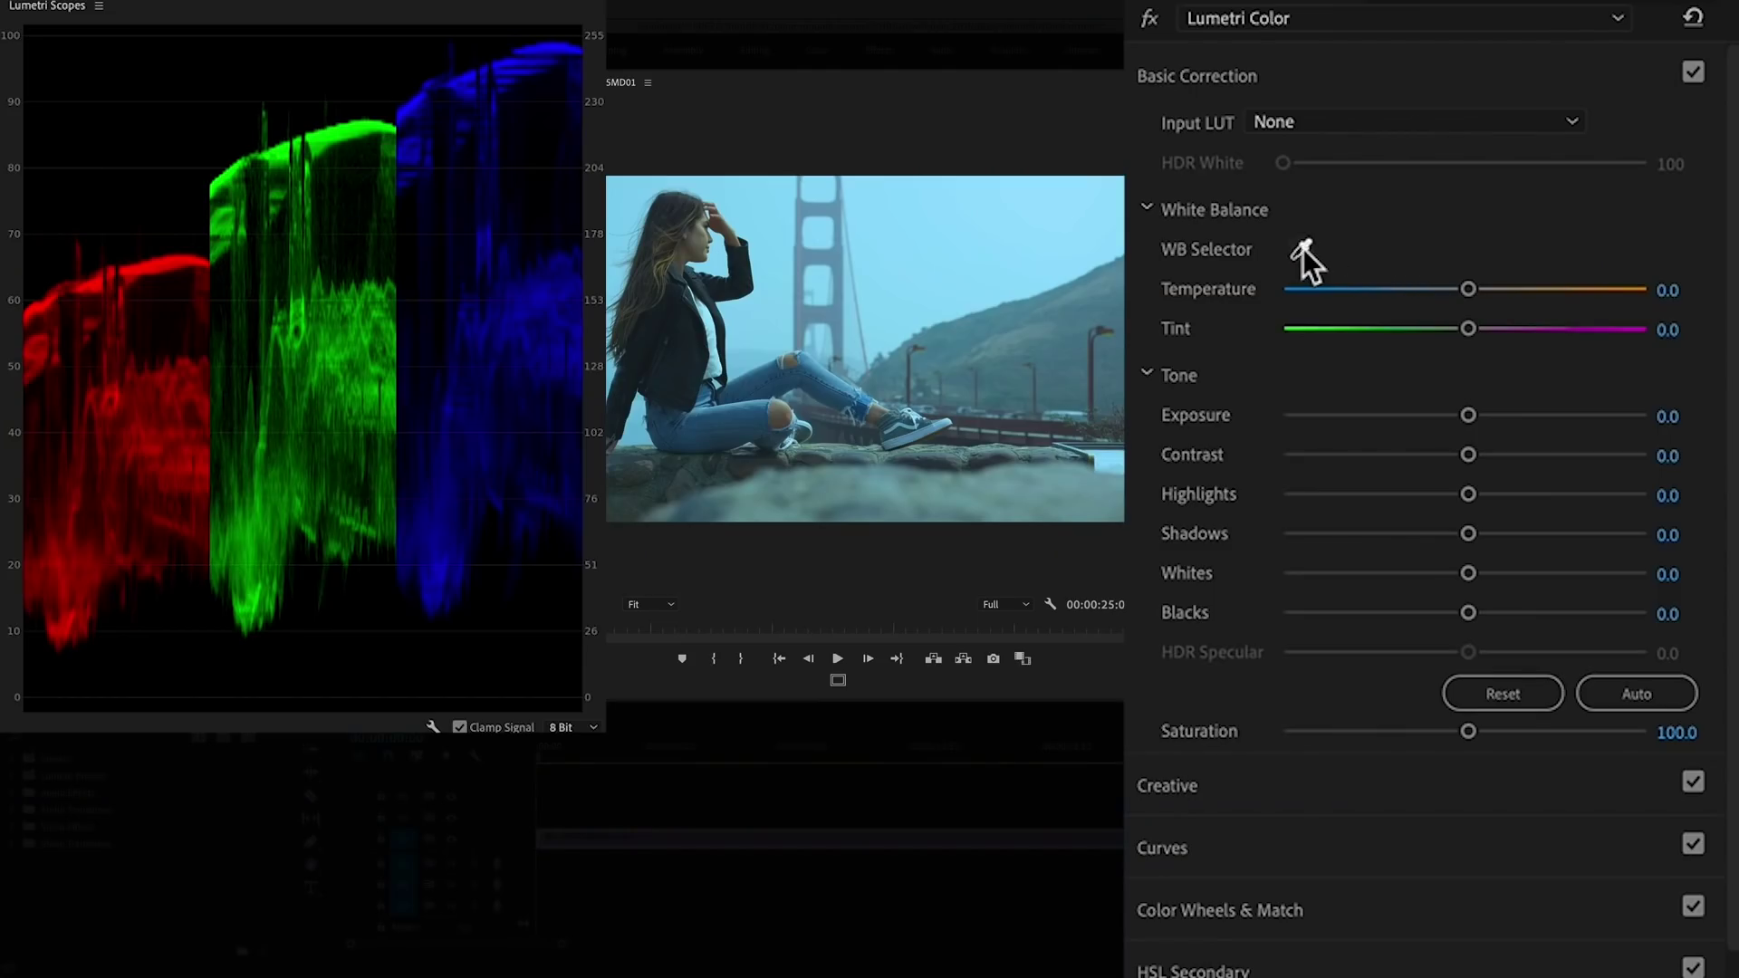
left_click(1302, 248)
White-balance from the white shirt with the WB Selector, warming to temperature 58.3, tint 16.5.
left_click(708, 314)
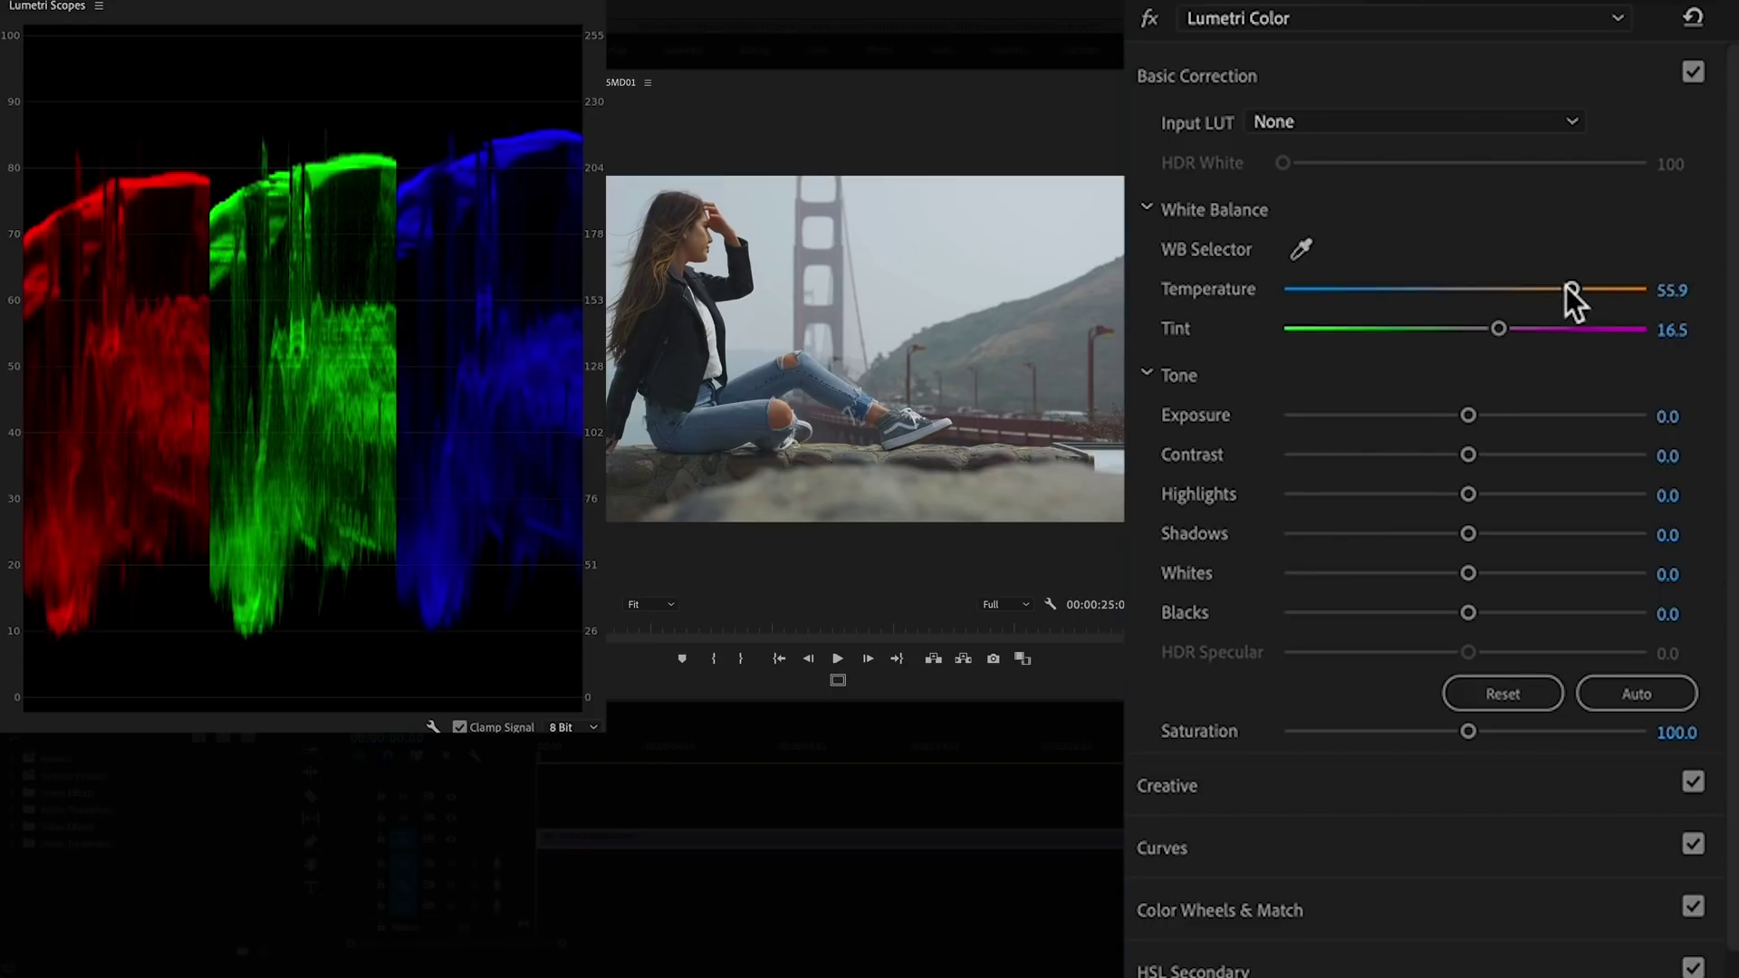
left_click_drag(1566, 286, 1570, 286)
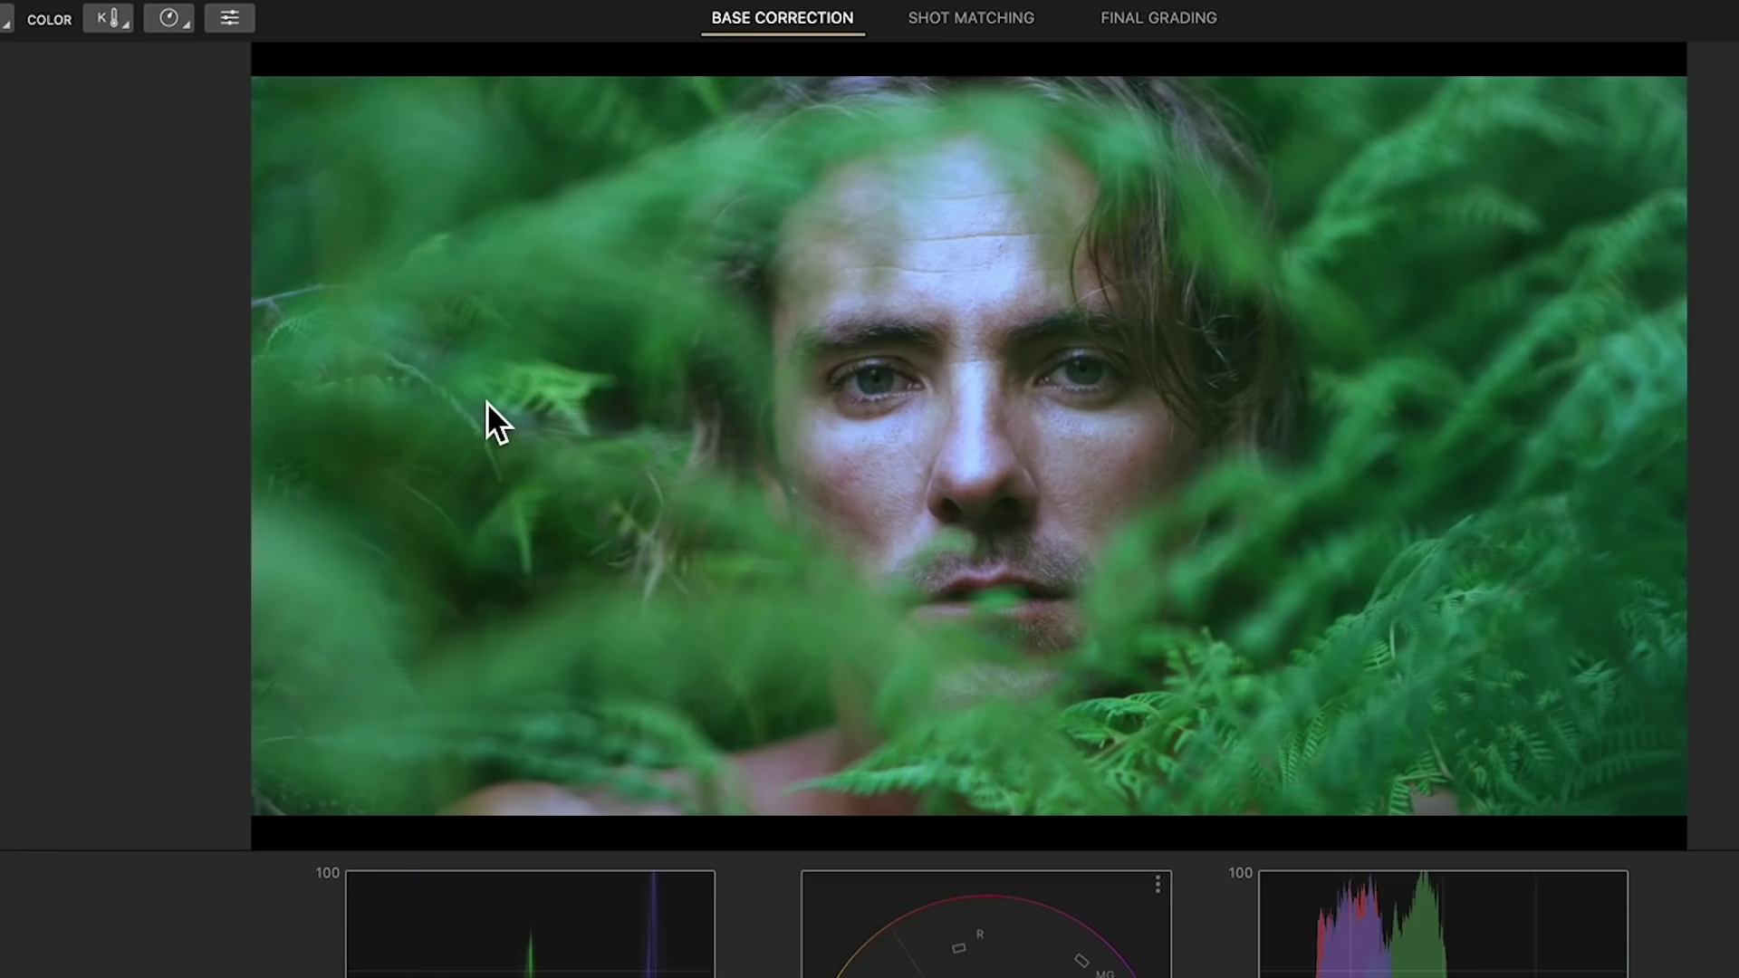
Apply Auto White Balance to the fern portrait clip, then to the bridge clip.
left_click(115, 23)
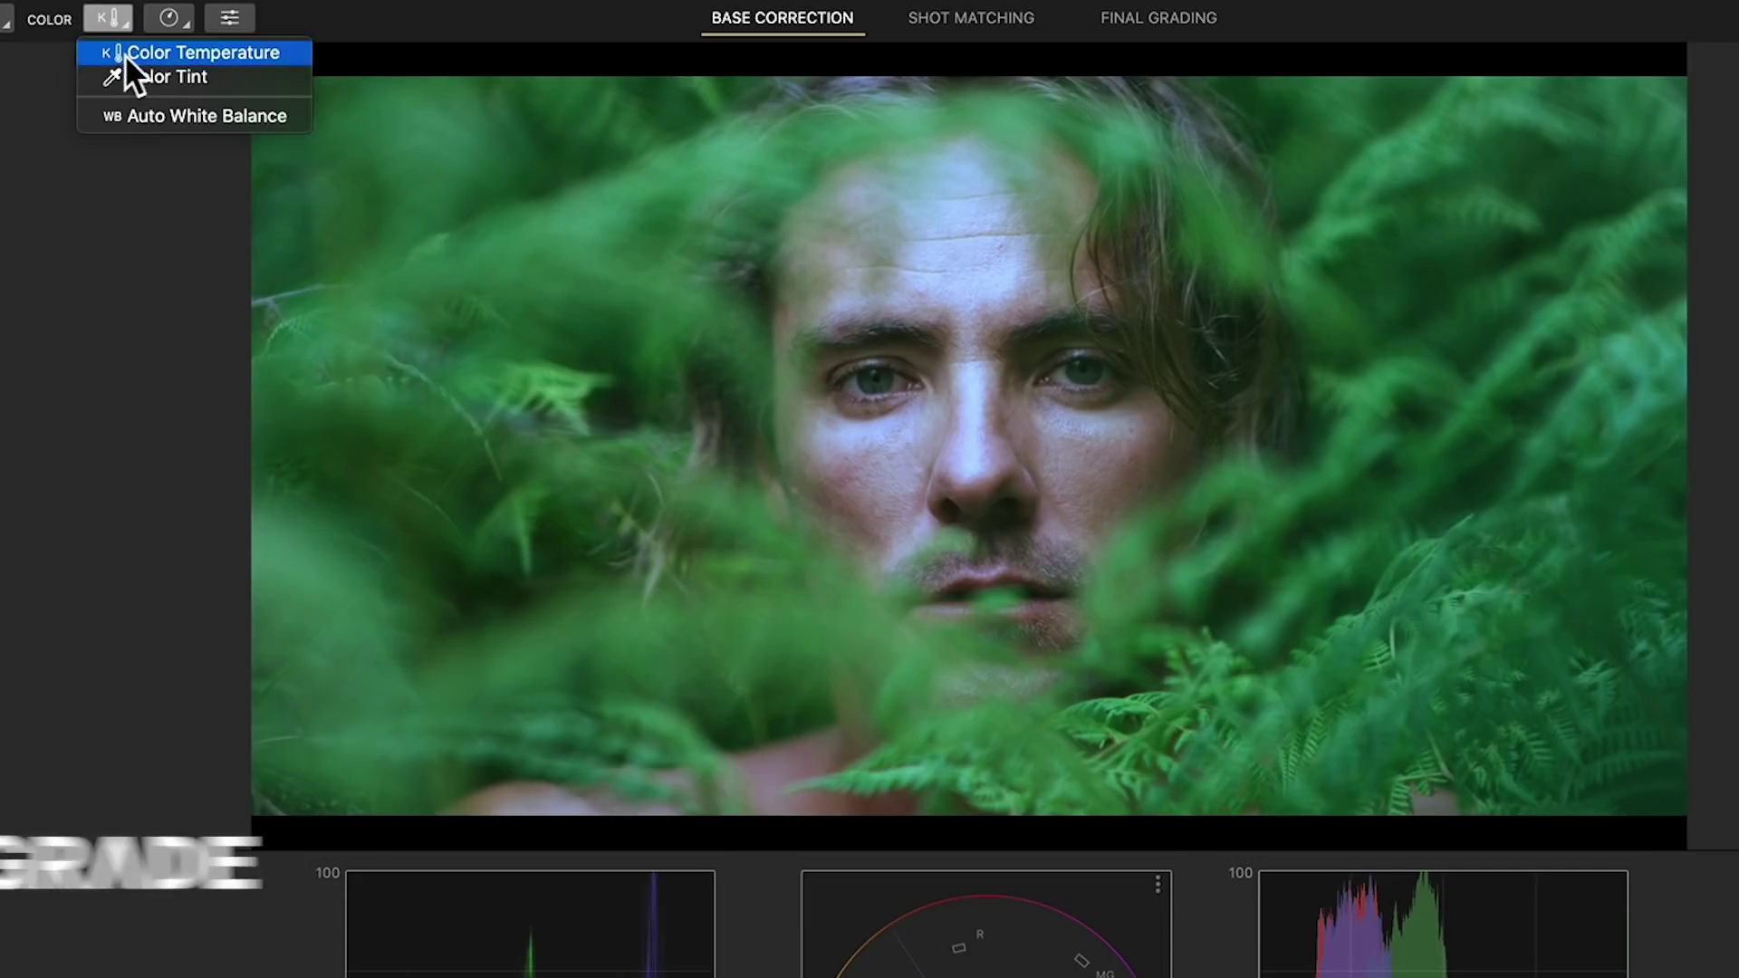
left_click(150, 118)
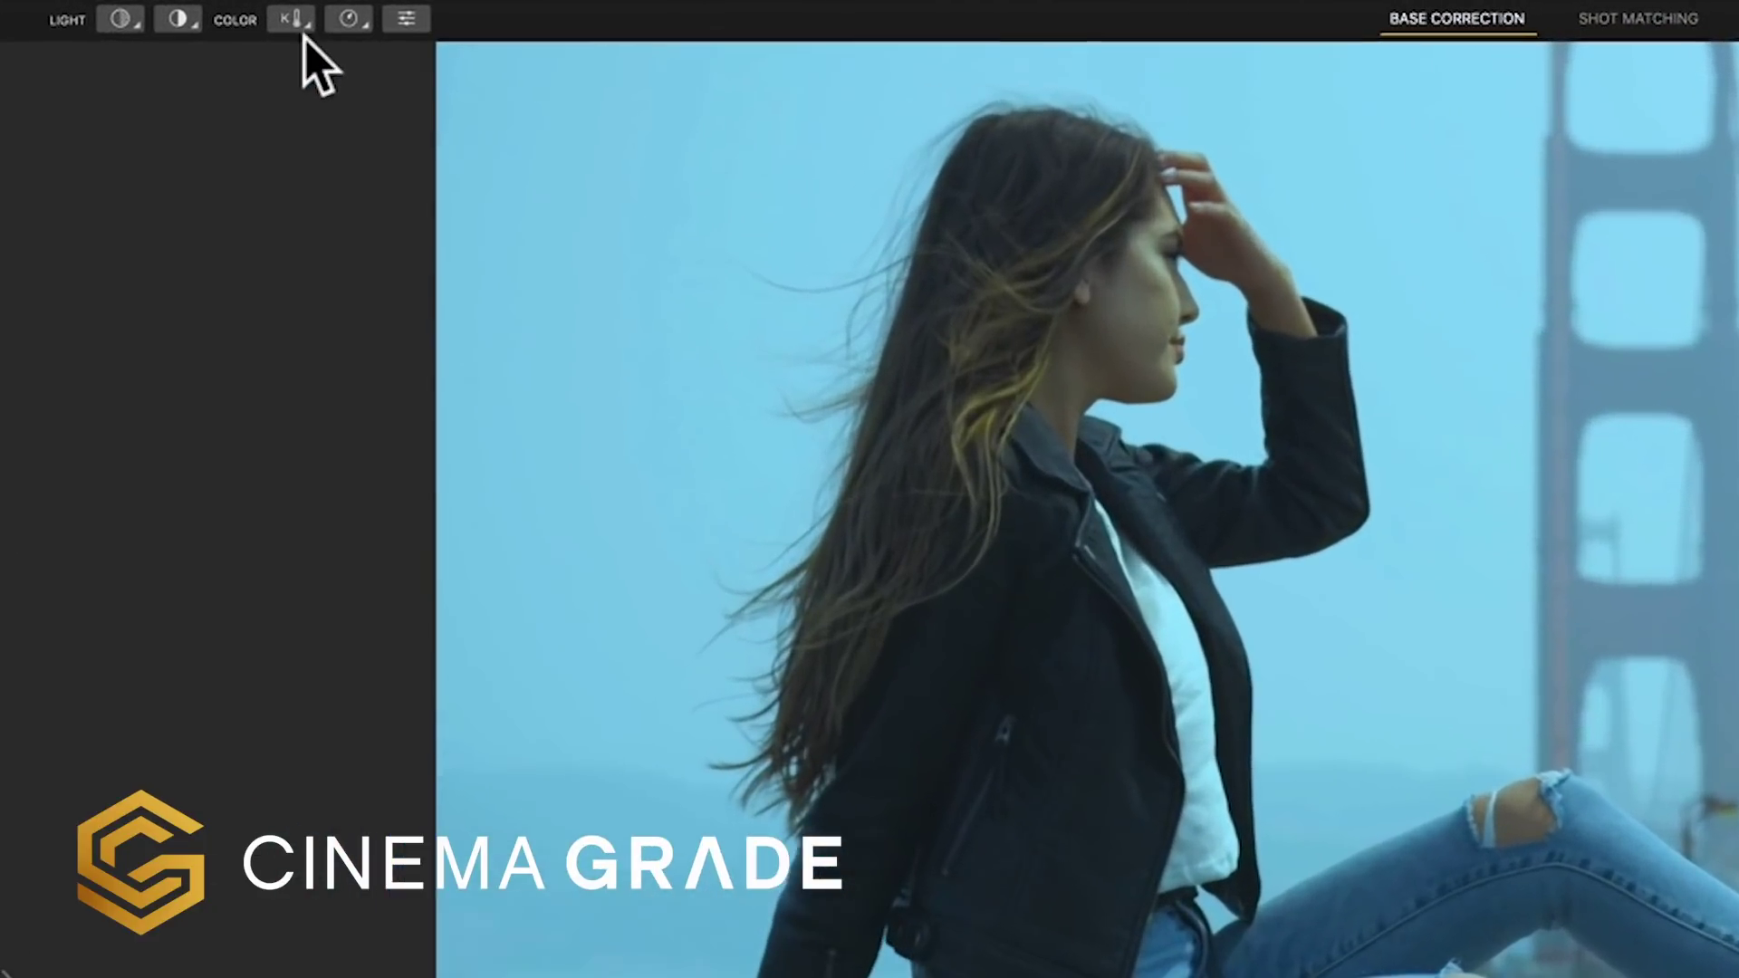
left_click(240, 18)
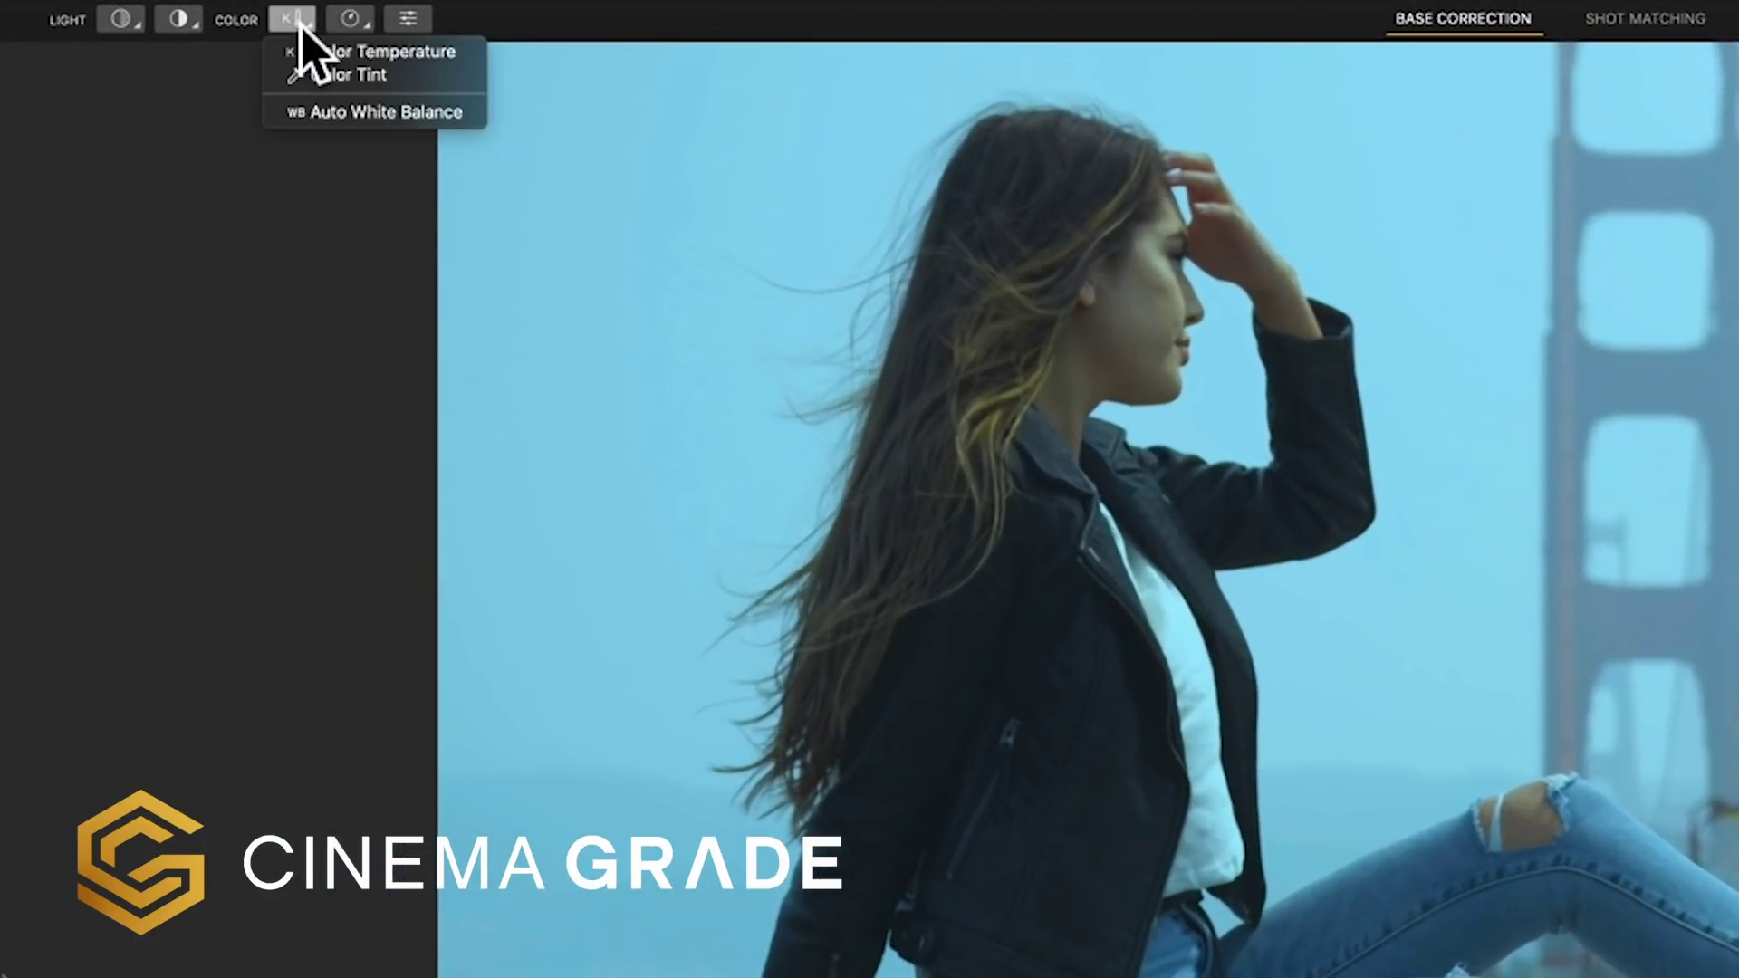
left_click(399, 112)
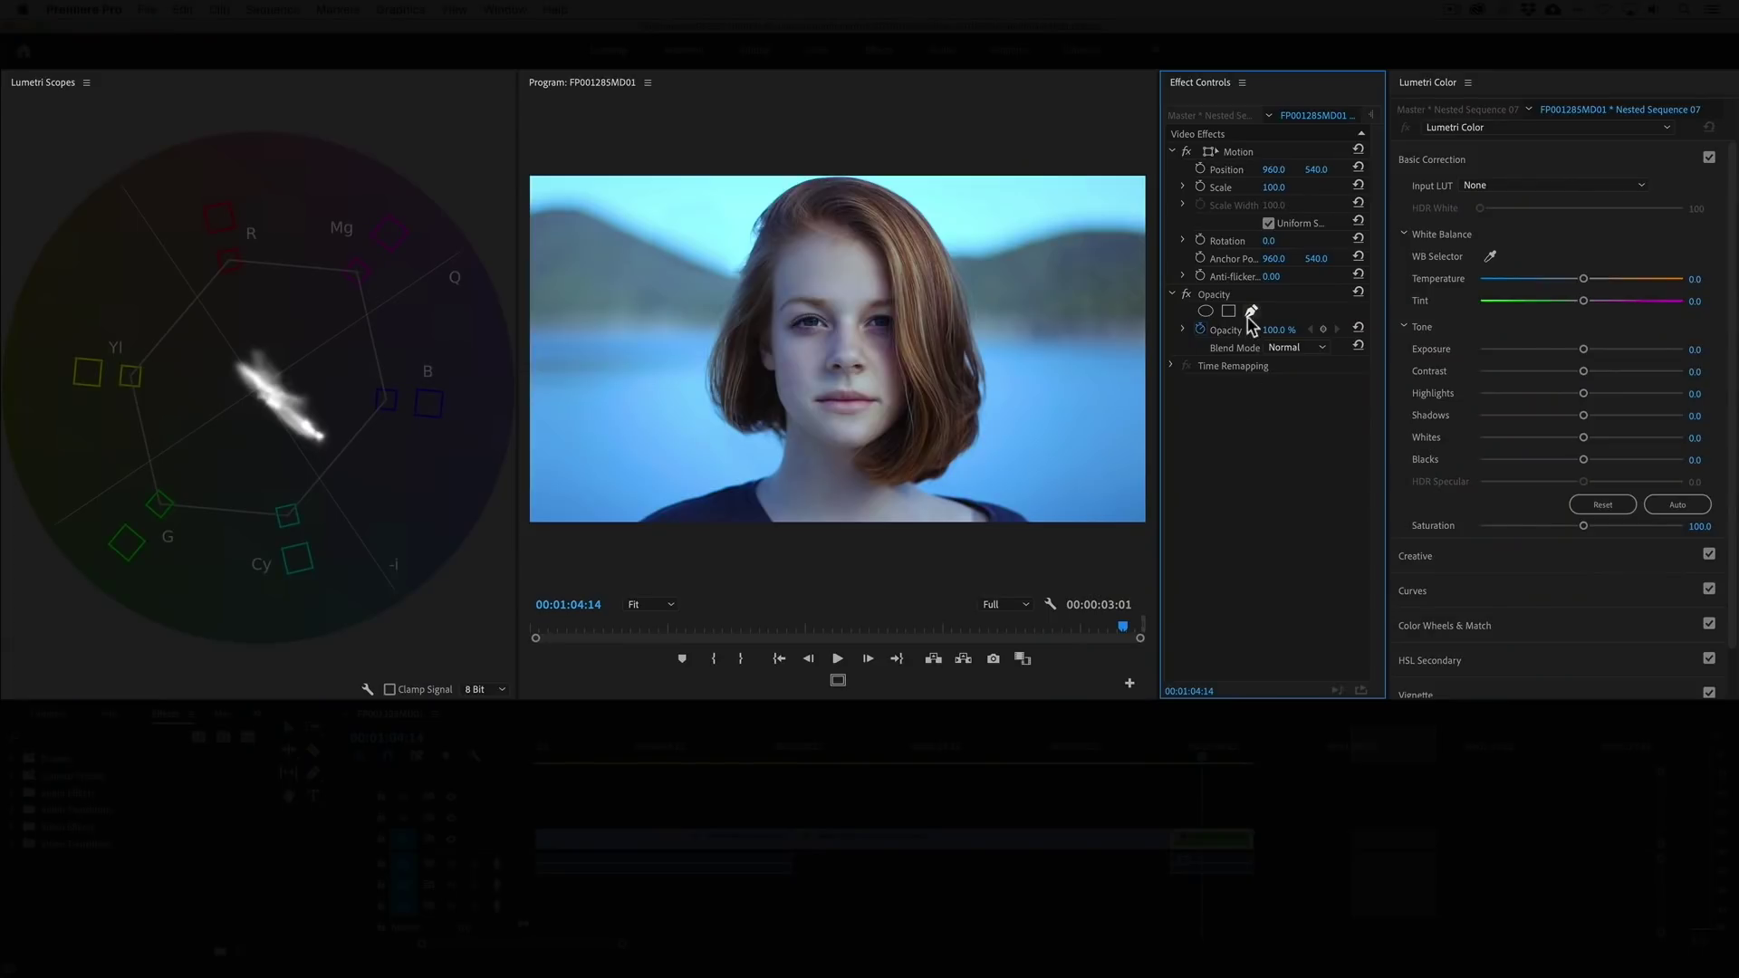
Draw a freehand mask around the portrait's forehead skin.
left_click(1251, 310)
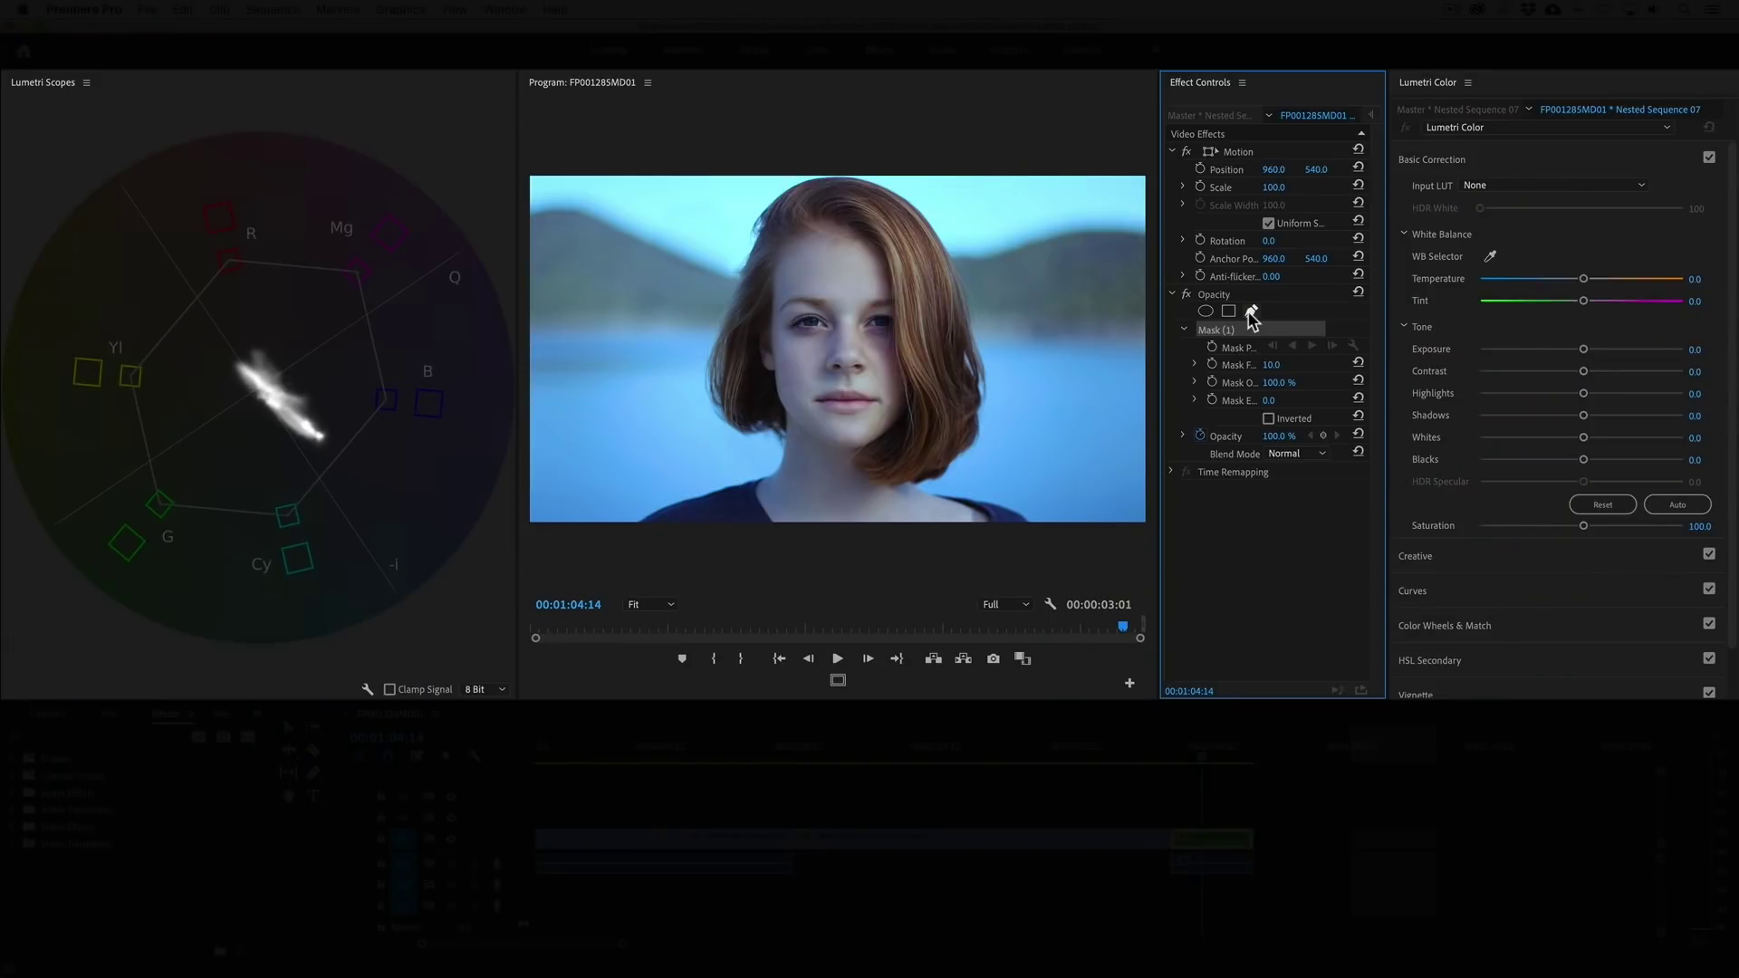
left_click(798, 250)
left_click(782, 289)
left_click(826, 291)
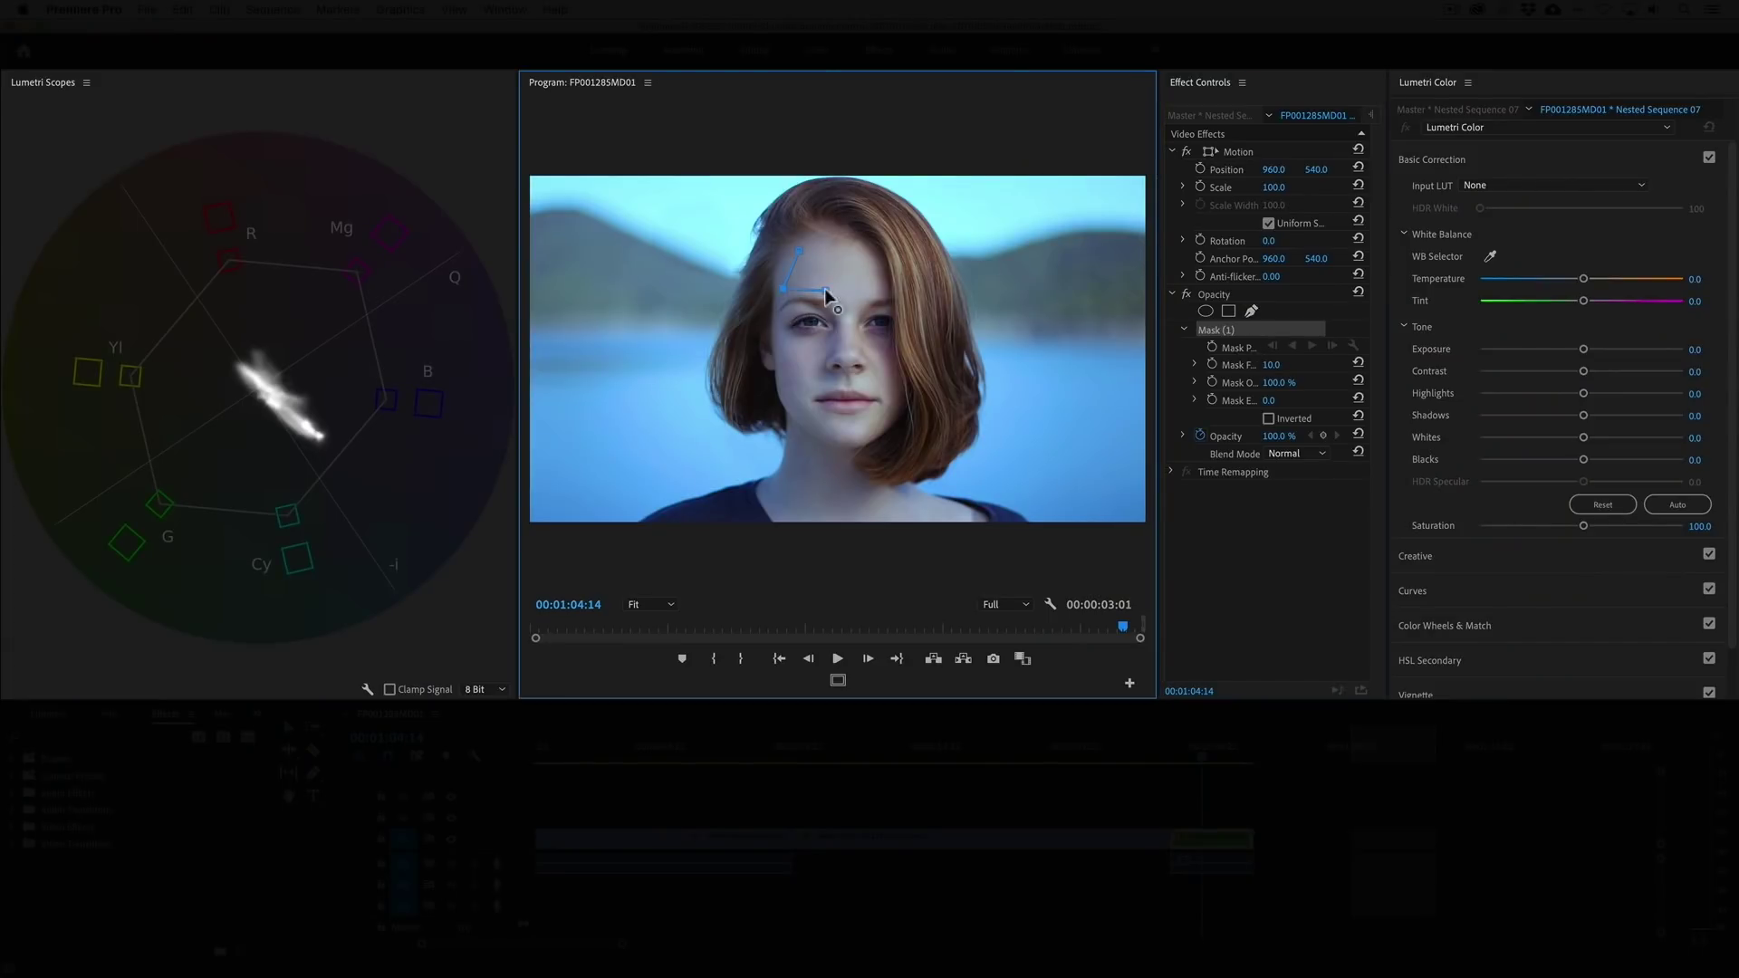
left_click(847, 318)
left_click(863, 298)
left_click(881, 284)
left_click(867, 253)
left_click(799, 251)
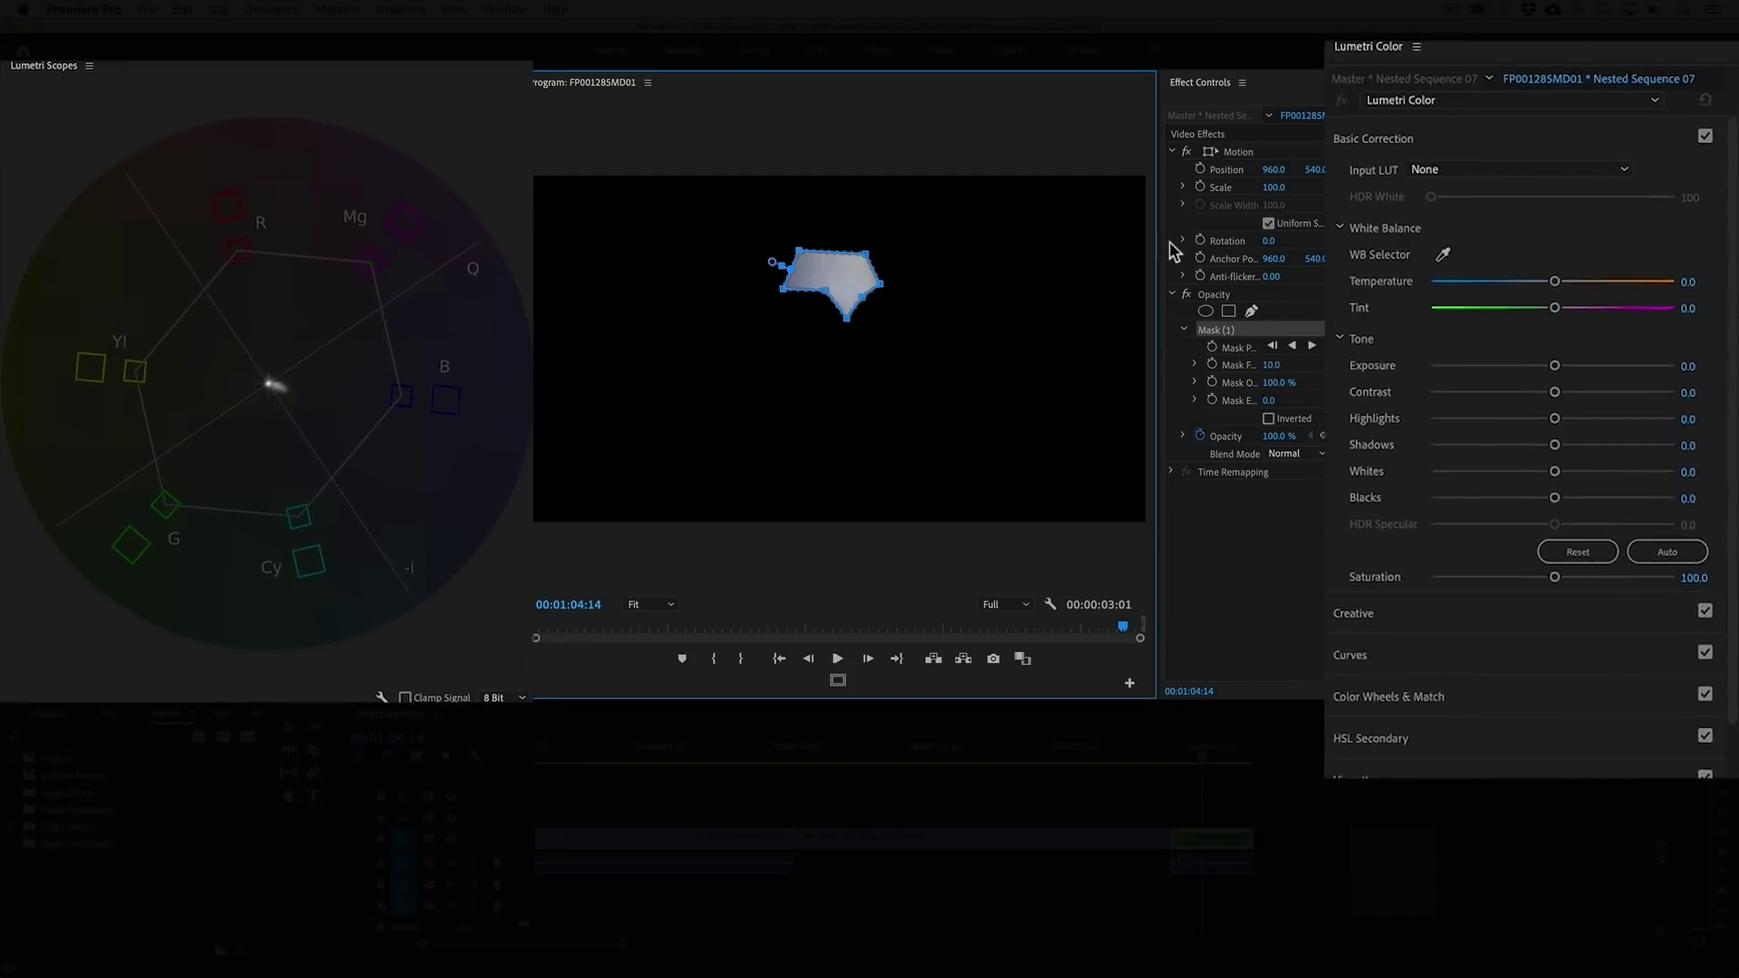
Warm the skin to Temperature 67.5 and nudge Tint to 5.8 toward magenta.
left_click_drag(1583, 278, 1589, 278)
left_click_drag(1476, 287, 1584, 287)
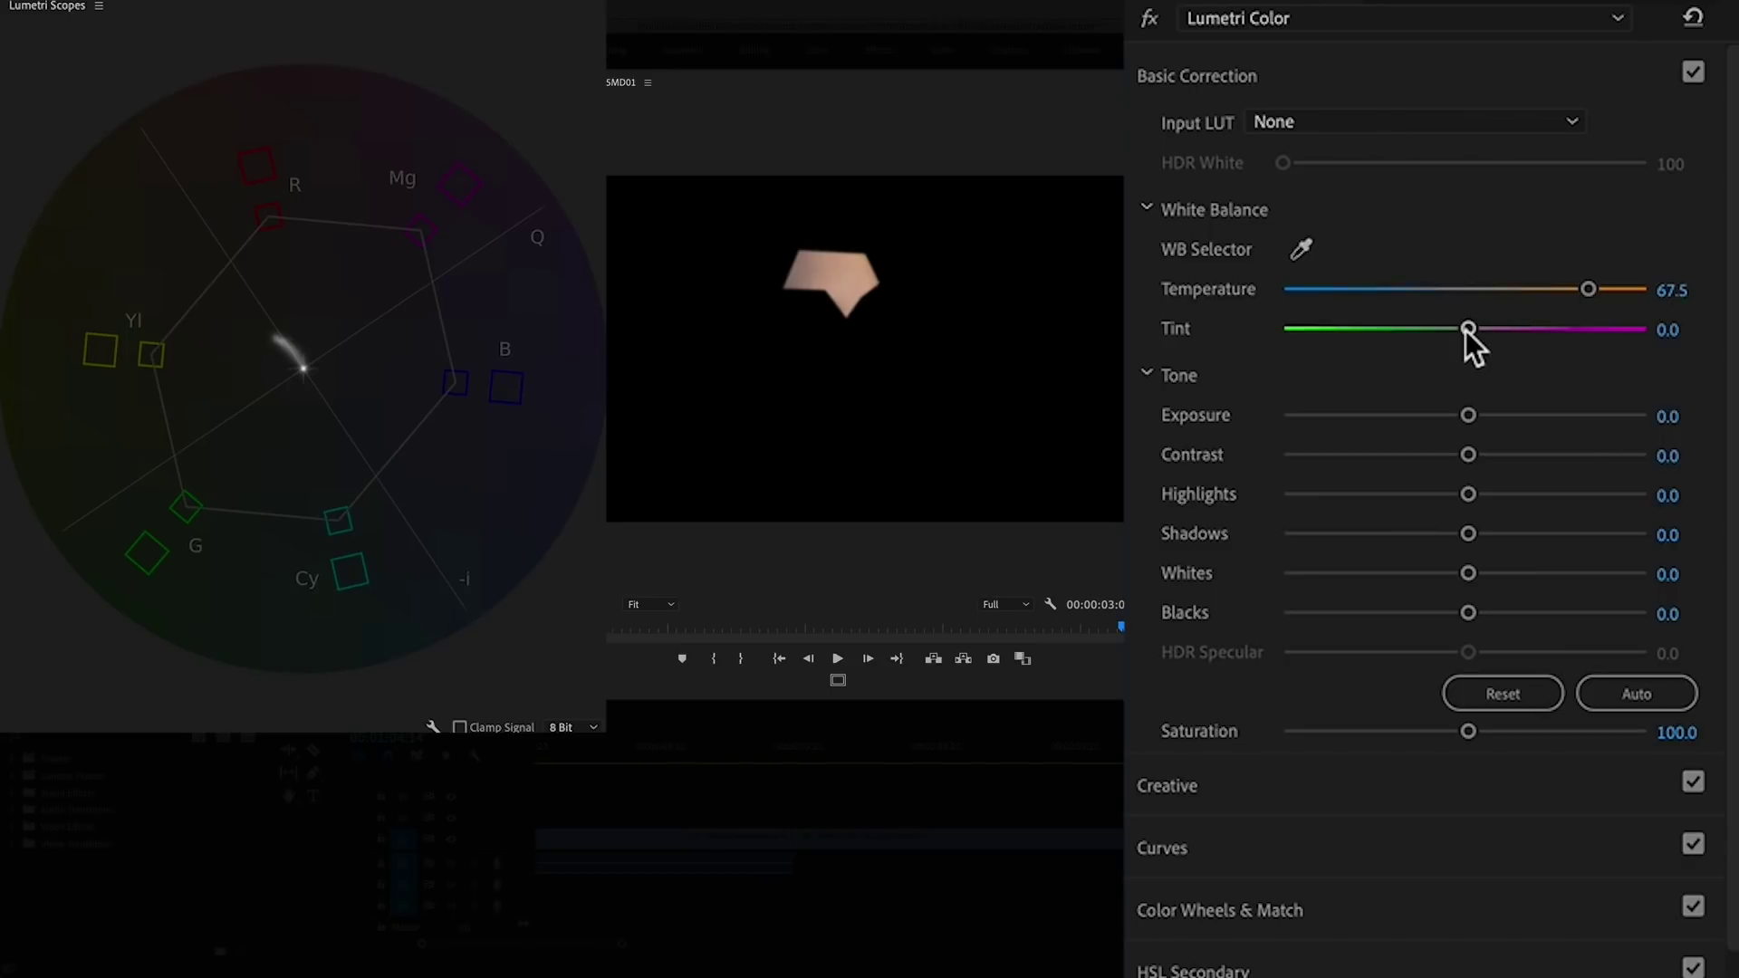
left_click_drag(1466, 330, 1471, 331)
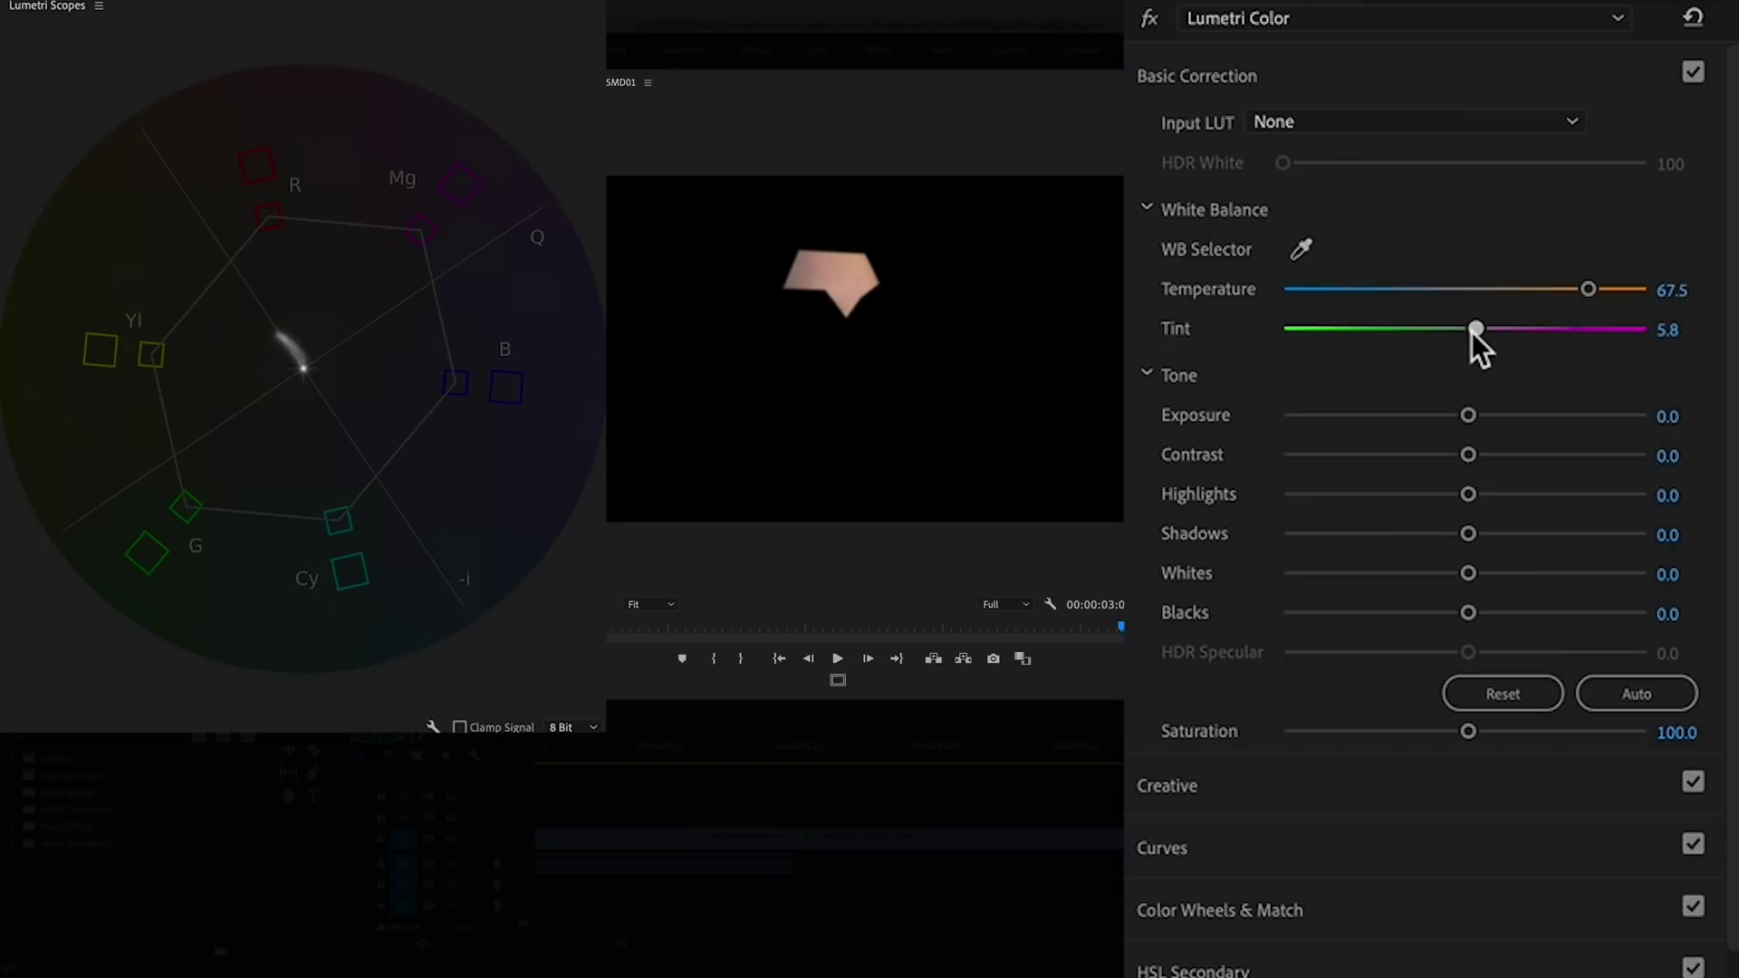